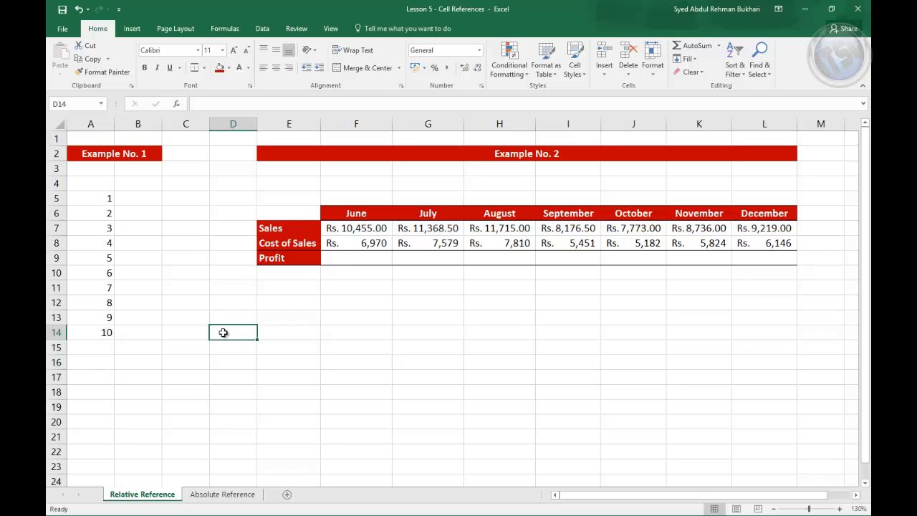
- Enter the text "Company Name" in cell D14
{"action": "type", "text": "Company Name"}
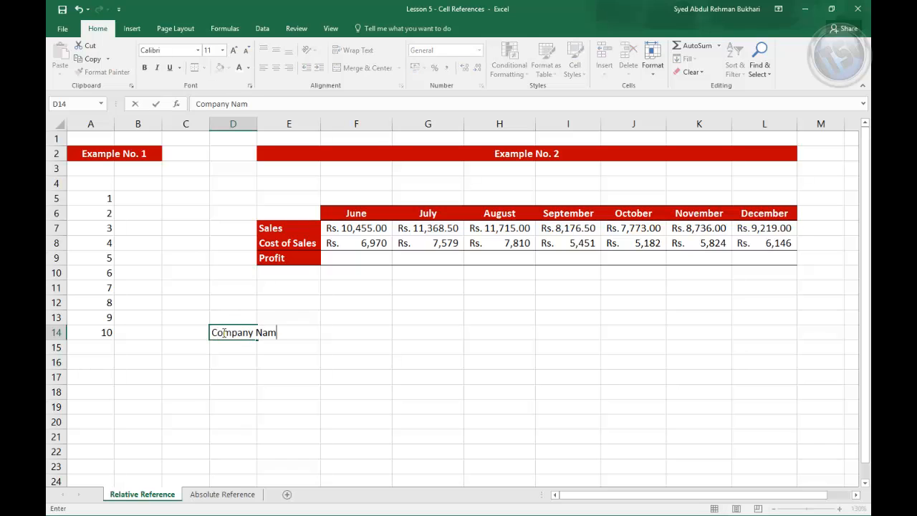
{"action": "key", "text": "Return"}
{"action": "key", "text": "Right"}
{"action": "key", "text": "Right"}
{"action": "key", "text": "Right"}
{"action": "key", "text": "Right"}
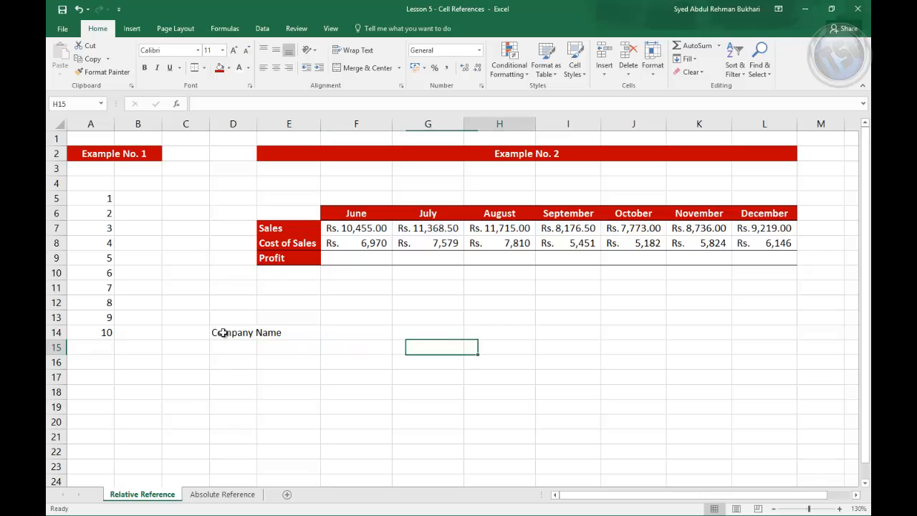
{"action": "left_click", "coordinate": [480, 332]}
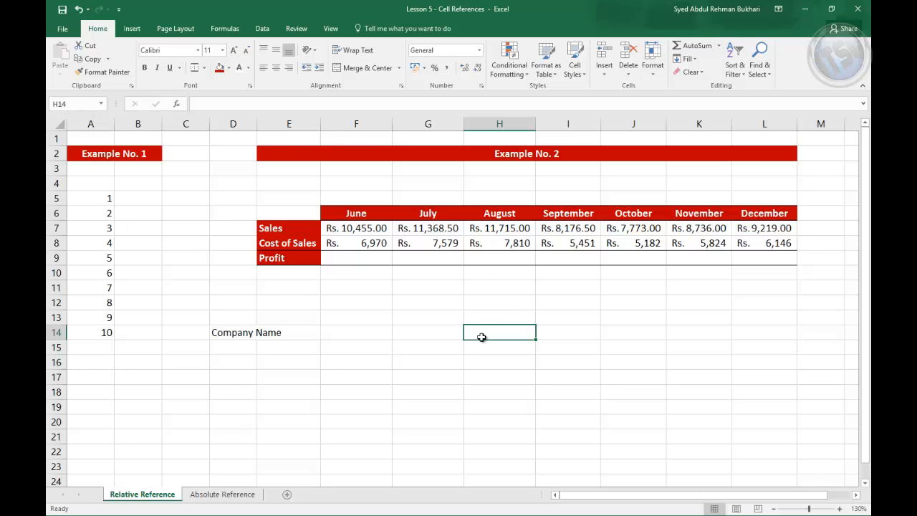
- Copy the text from cell D14 and paste it into cell H14
{"action": "left_click", "coordinate": [231, 334]}
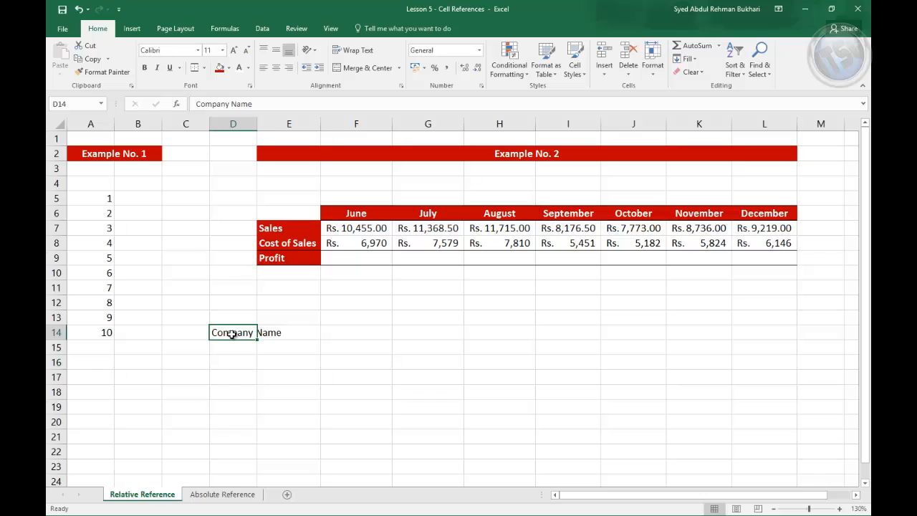
{"action": "key", "text": "ctrl+c"}
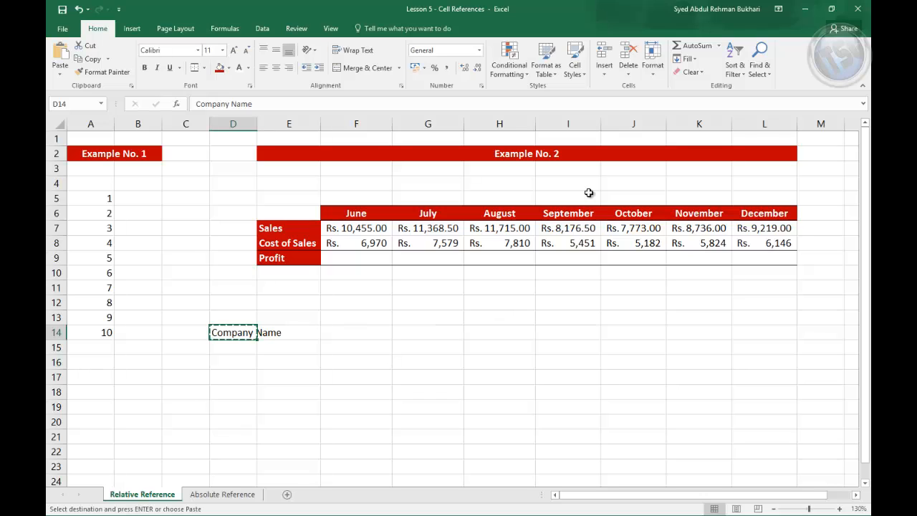
{"action": "left_click", "coordinate": [495, 334]}
{"action": "key", "text": "ctrl+v"}
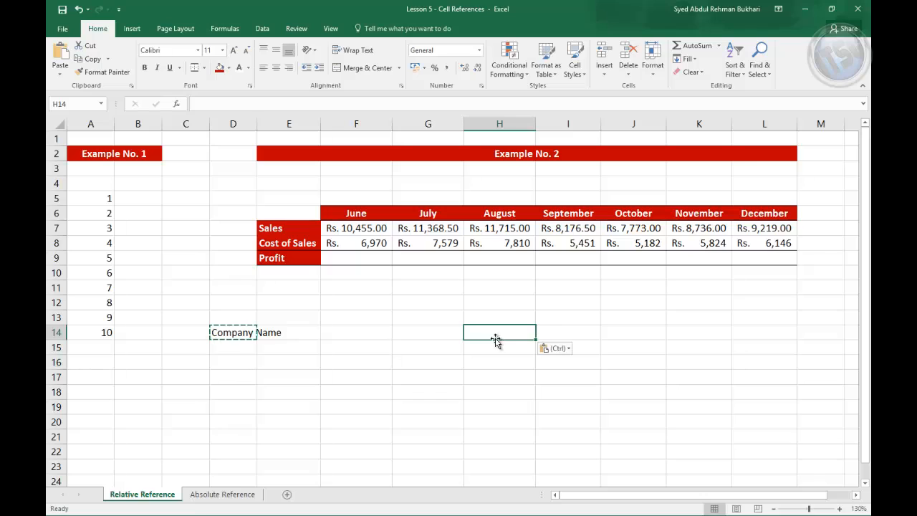
{"action": "key", "text": "Escape"}
- Change the text in D14 to "Company Name 1" and select the pasted copy in H14 to compare
{"action": "left_click", "coordinate": [233, 331]}
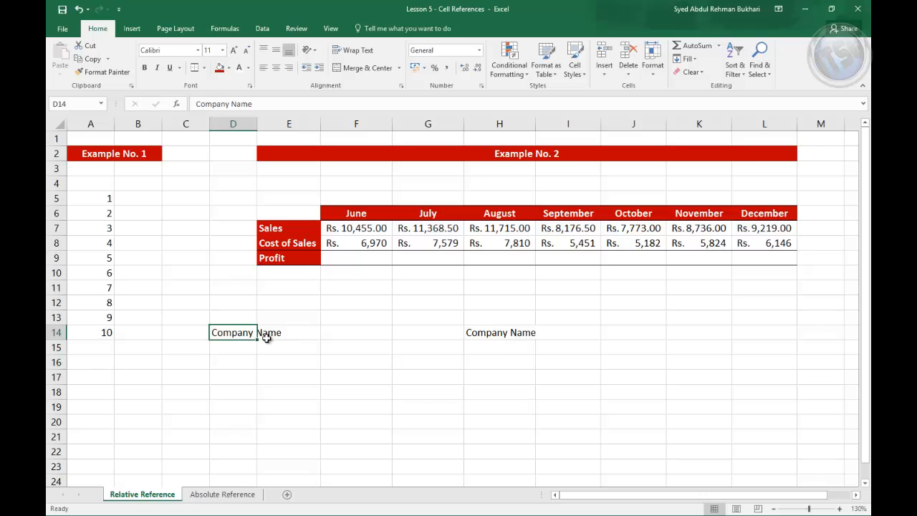
{"action": "key", "text": "F2"}
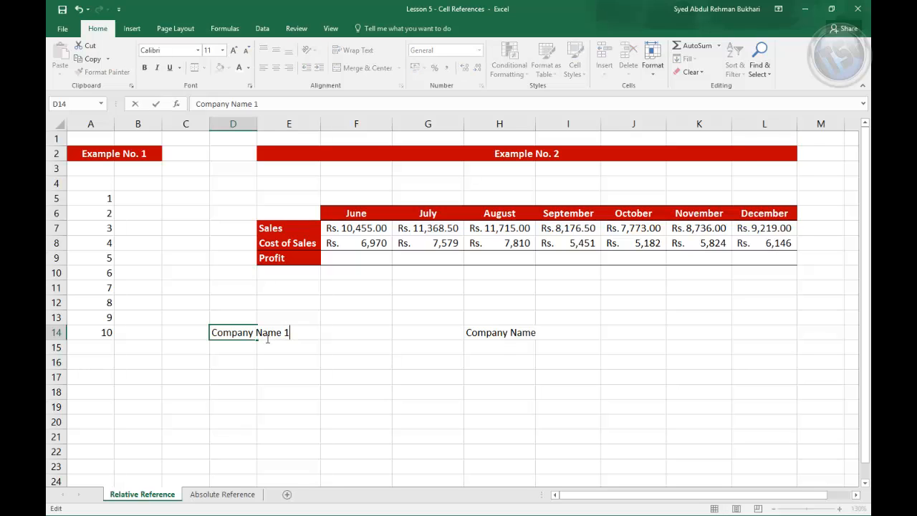
{"action": "key", "text": "Return"}
{"action": "left_click", "coordinate": [505, 332]}
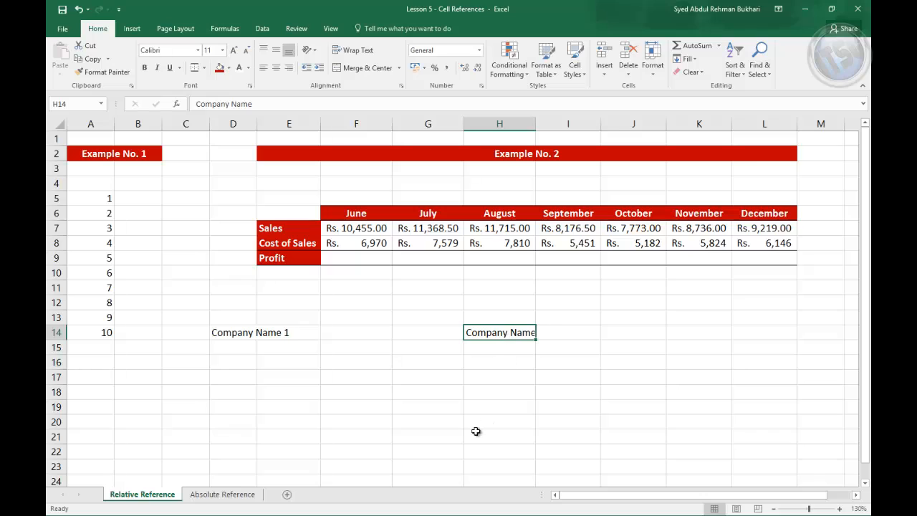
- Undo the text edit in D14 and the paste into H14
{"action": "key", "text": "ctrl+z"}
{"action": "key", "text": "ctrl+z"}
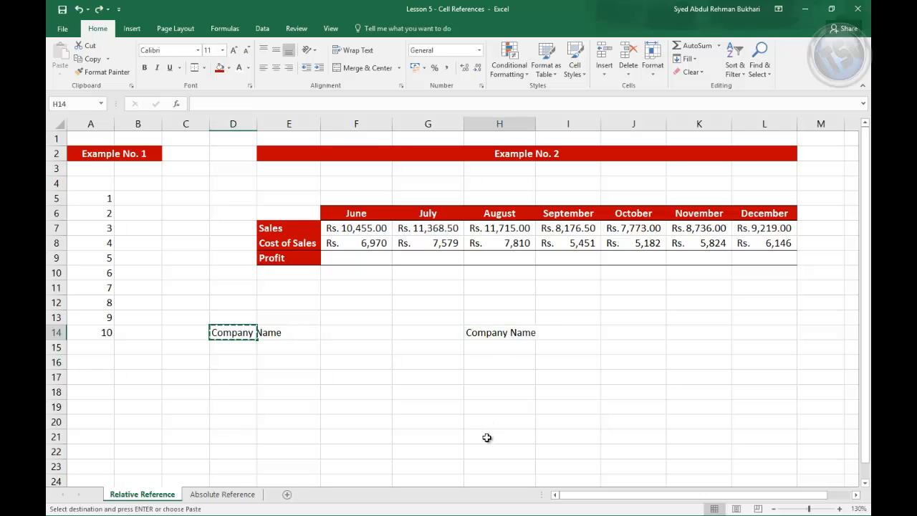
{"action": "key", "text": "Escape"}
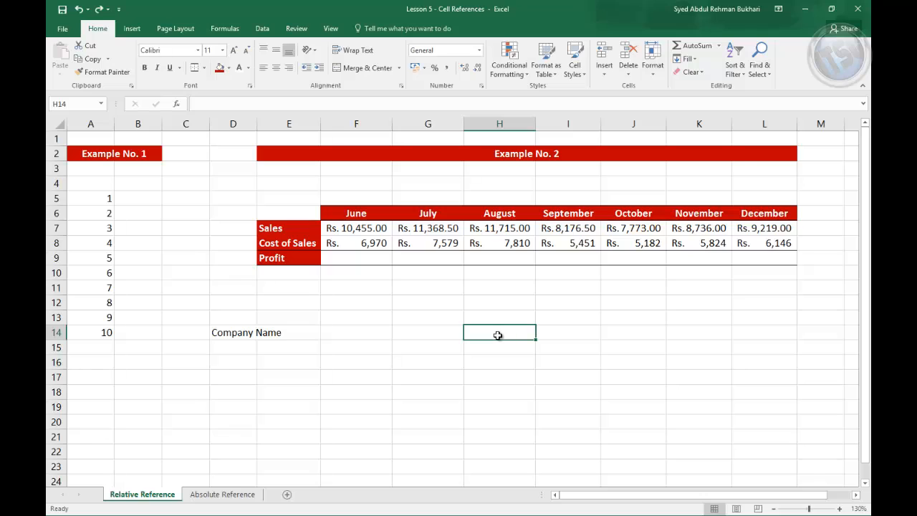
- Link cell H14 to the company name cell with the formula =D14
{"action": "type", "text": "="}
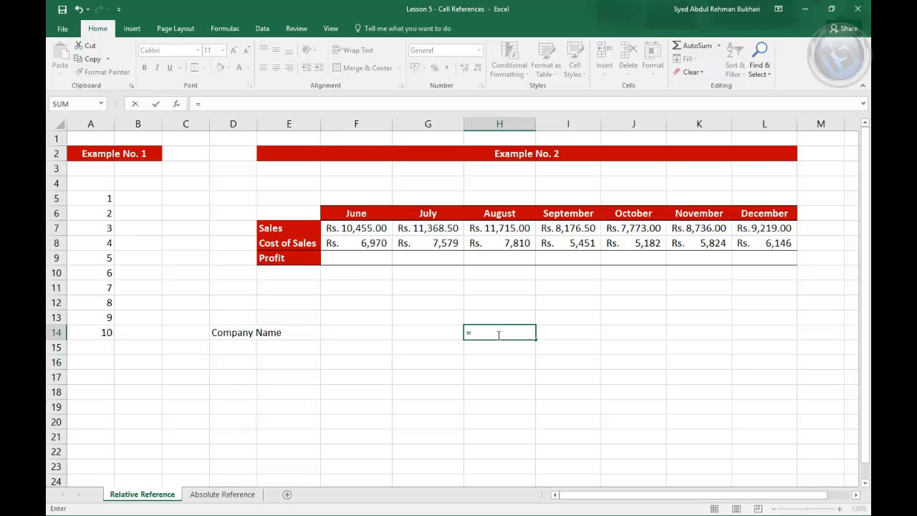
{"action": "left_click", "coordinate": [218, 333]}
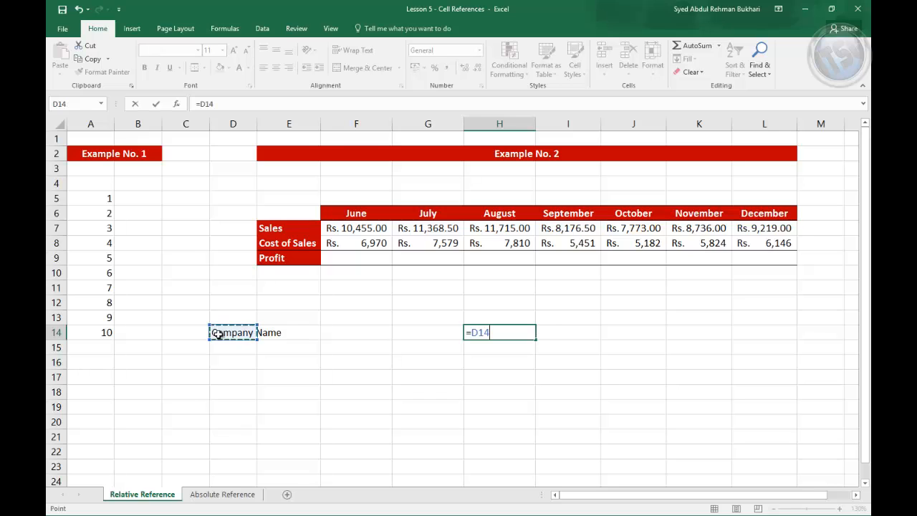
{"action": "key", "text": "Return"}
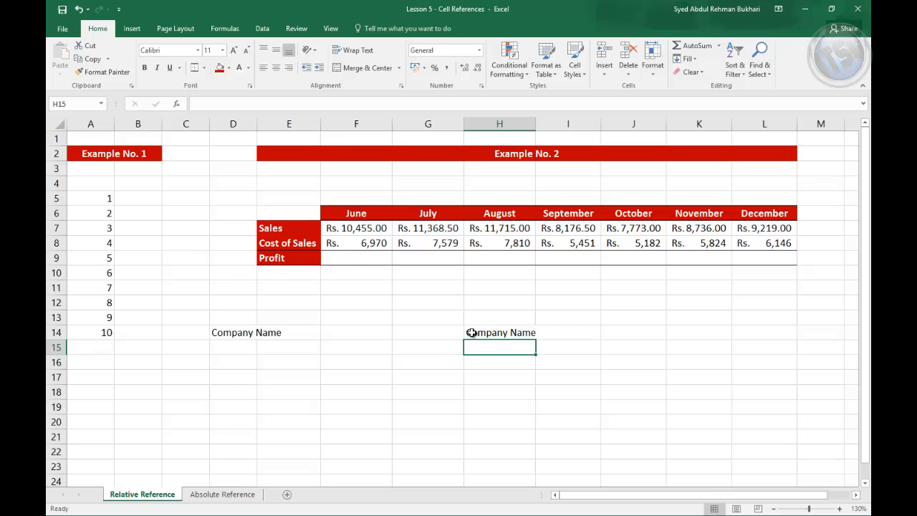
- Append 1 to the text in source cell D14, making it "Company Name 1", to test the link
{"action": "left_click", "coordinate": [231, 334]}
{"action": "key", "text": "F2"}
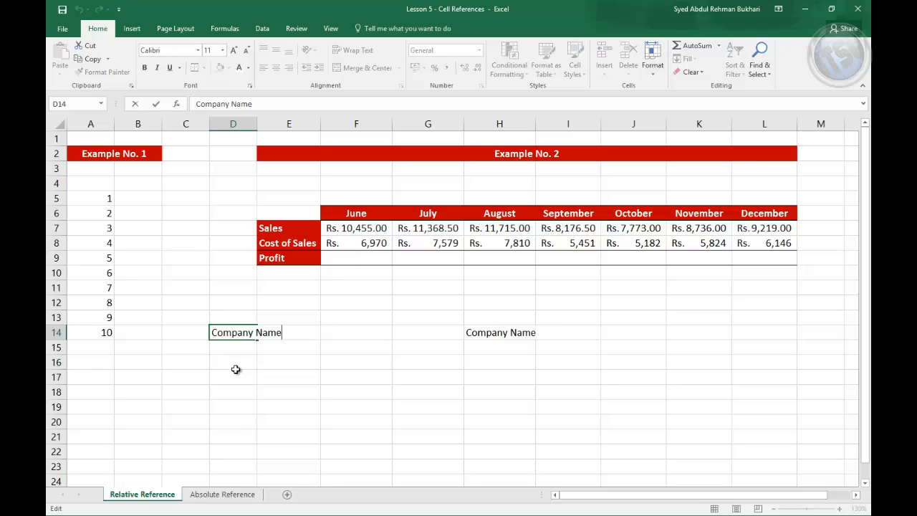
{"action": "type", "text": "1"}
{"action": "key", "text": "Return"}
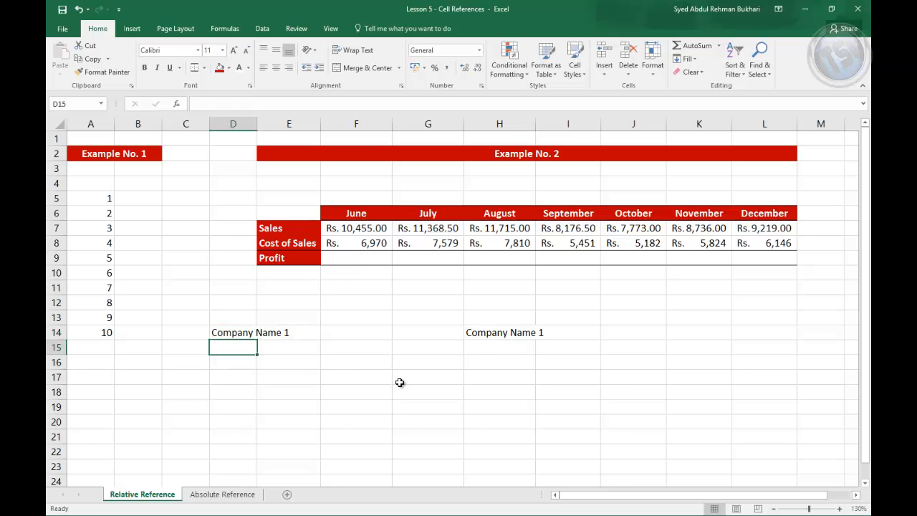
- Clear the contents of the linked cell H14 and the source cell D14
{"action": "left_click", "coordinate": [486, 334]}
{"action": "key", "text": "Delete"}
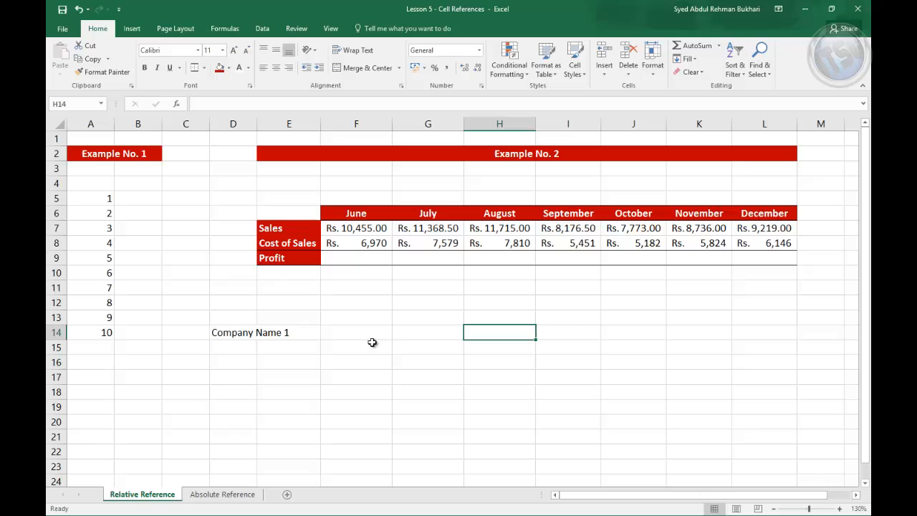
{"action": "left_click", "coordinate": [235, 331]}
{"action": "key", "text": "Delete"}
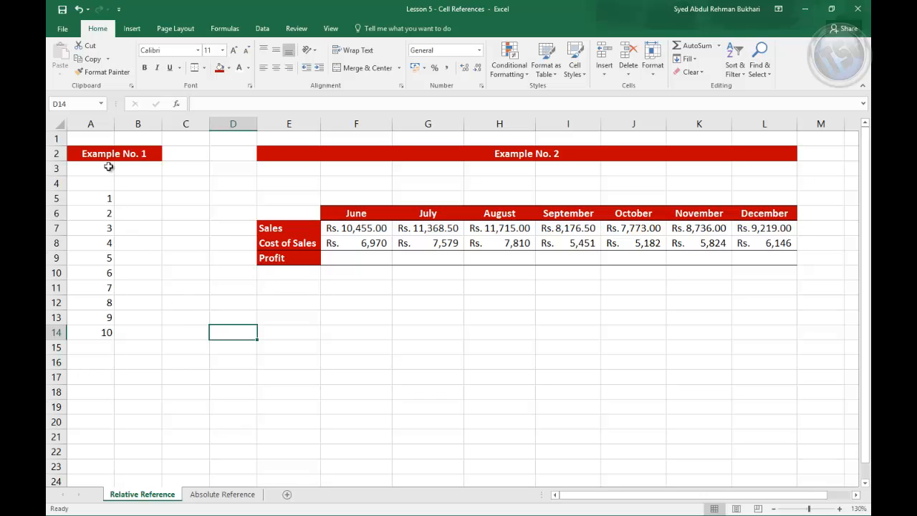
- Enter the relative reference formula =A5 in cell B5 of Example No. 1
{"action": "left_click_drag", "start_coordinate": [105, 200], "coordinate": [102, 328]}
{"action": "left_click", "coordinate": [152, 334]}
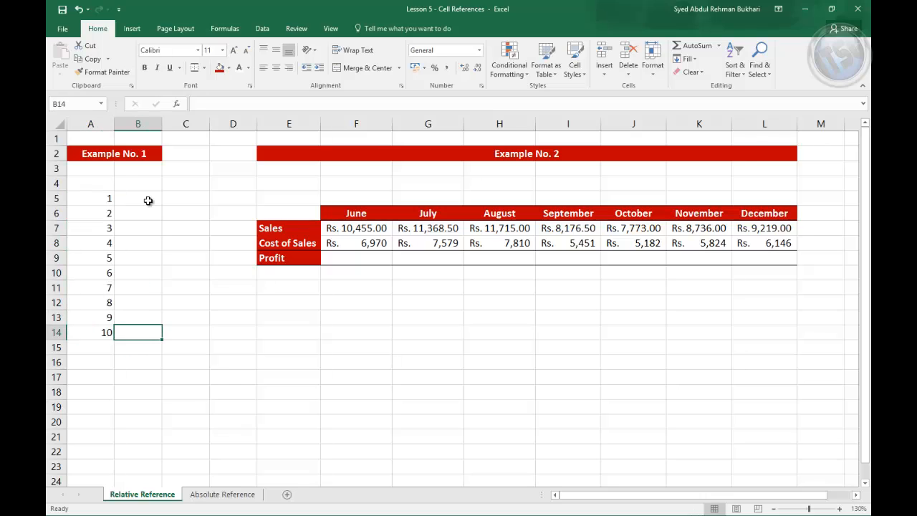
{"action": "left_click", "coordinate": [148, 201]}
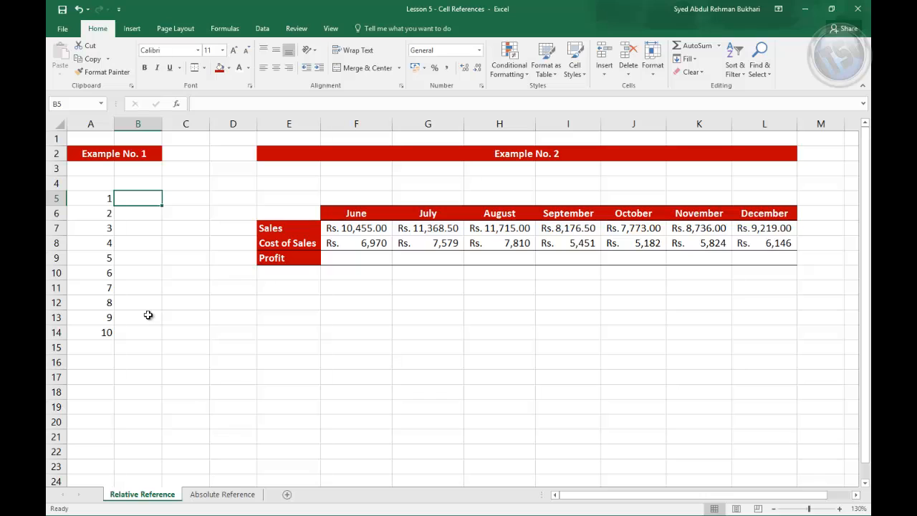
{"action": "type", "text": "="}
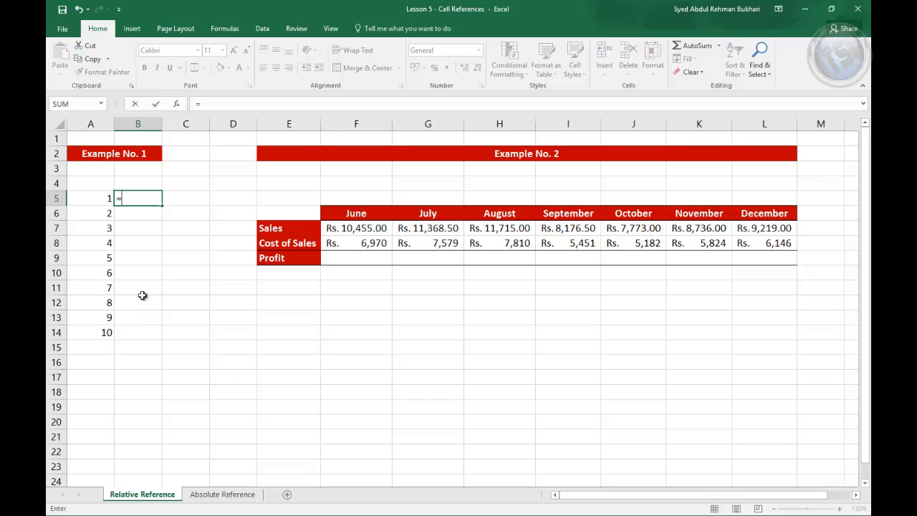
{"action": "left_click", "coordinate": [89, 200]}
{"action": "key", "text": "Return"}
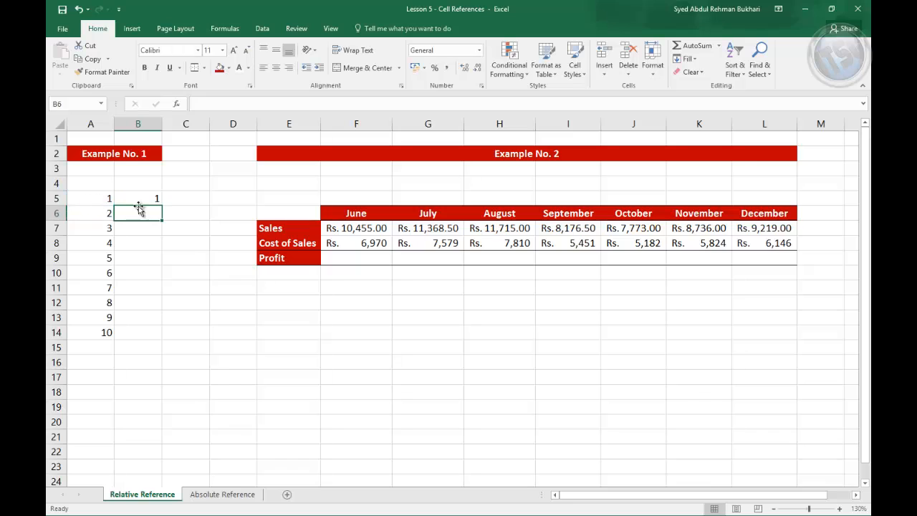
- Fill the formula in B5 down through cell B14
{"action": "left_click", "coordinate": [148, 198]}
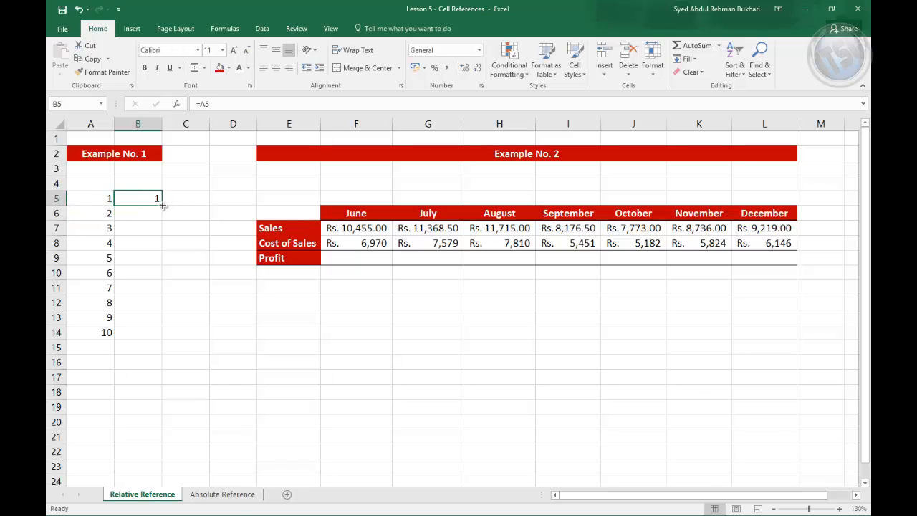
{"action": "left_click_drag", "start_coordinate": [163, 206], "coordinate": [159, 336]}
{"action": "left_click", "coordinate": [187, 307]}
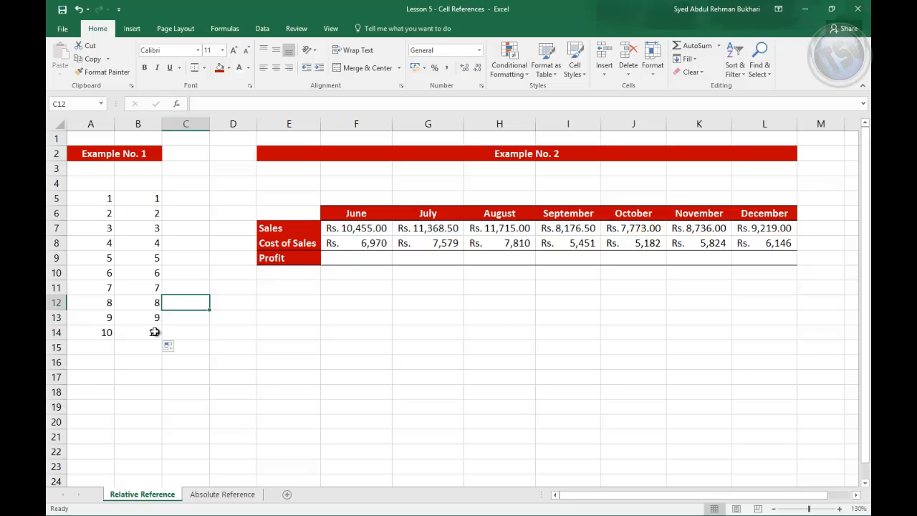
- Set the value in cell A5 to 2 to test the references in column B
{"action": "left_click", "coordinate": [105, 200]}
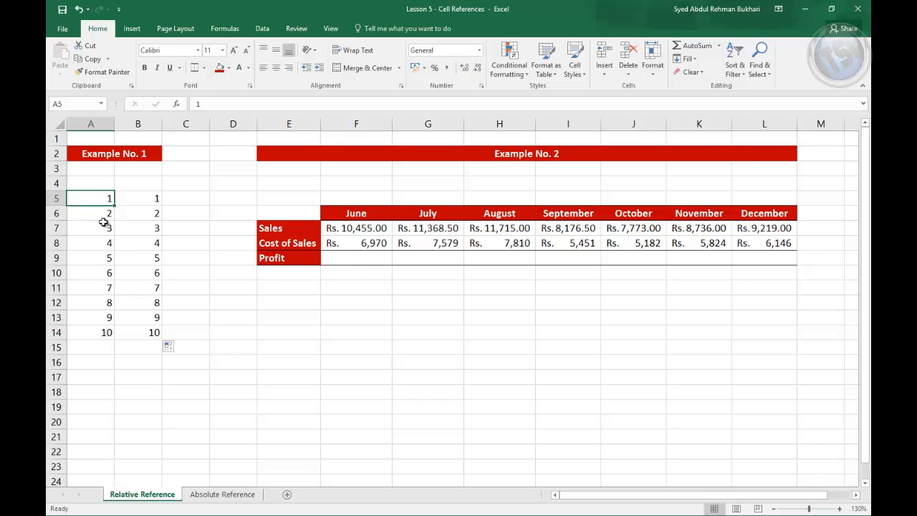
{"action": "type", "text": "2"}
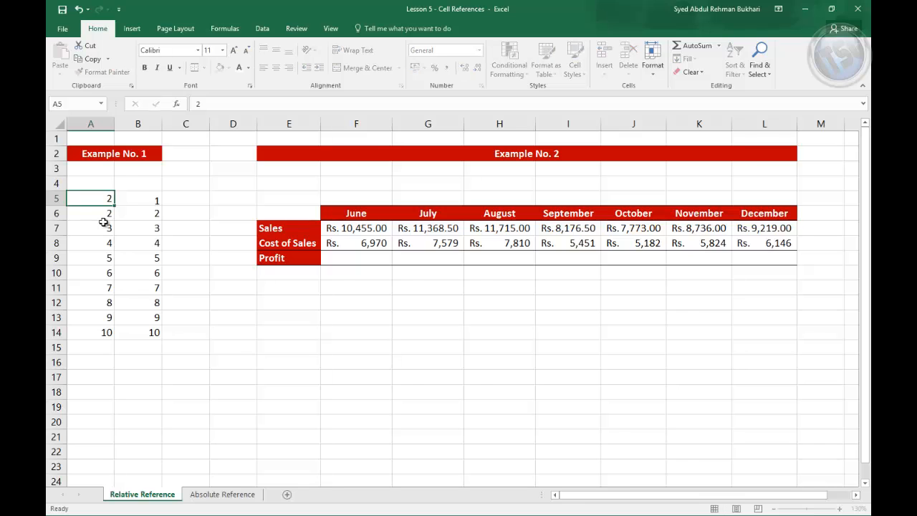
{"action": "key", "text": "Return"}
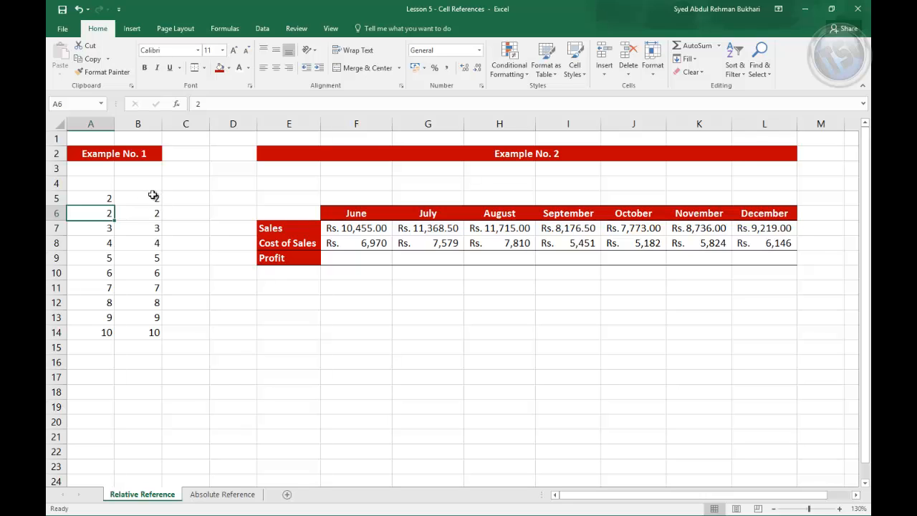
- Calculate June's profit in cell F9 as sales minus cost of sales with the formula =F7-F8
{"action": "left_click", "coordinate": [358, 258]}
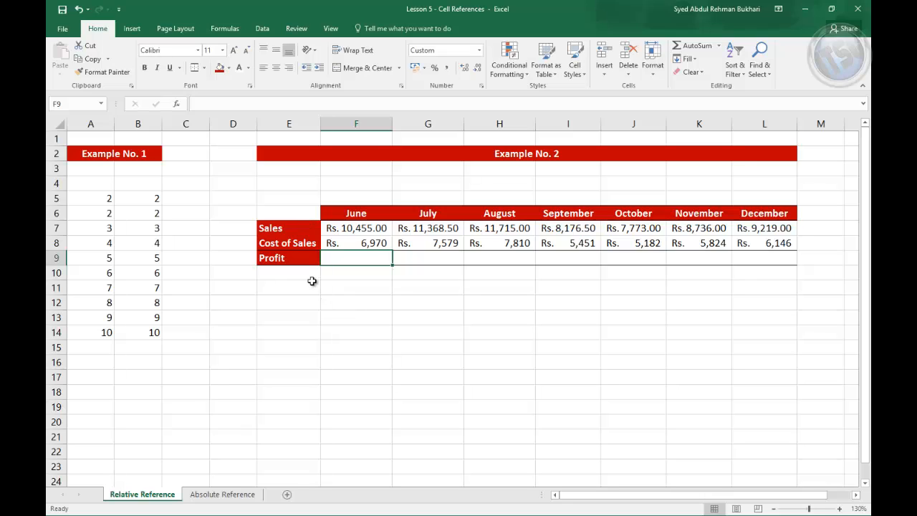
{"action": "type", "text": "="}
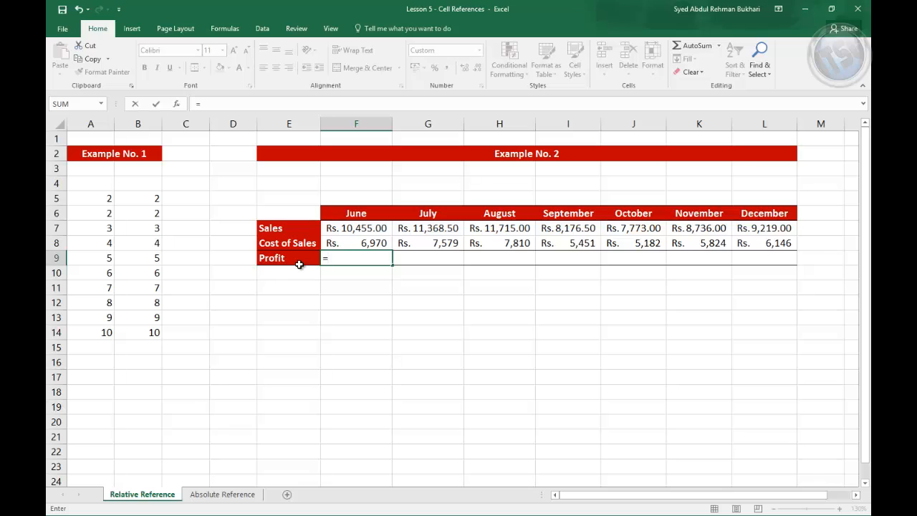
{"action": "left_click", "coordinate": [349, 228]}
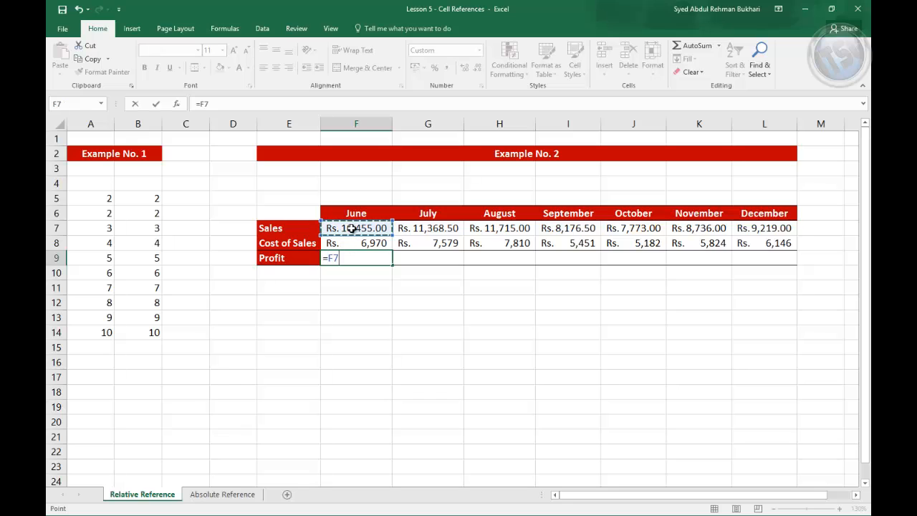
{"action": "type", "text": "-"}
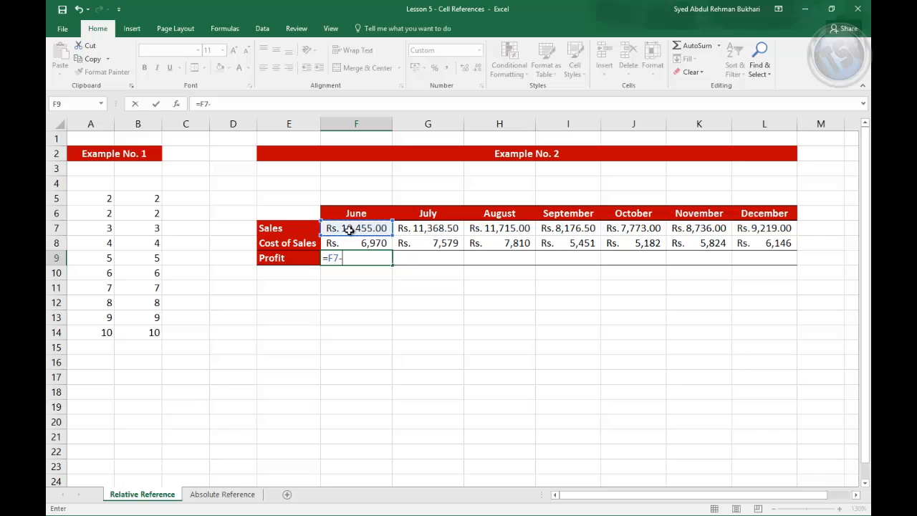
{"action": "left_click", "coordinate": [351, 244]}
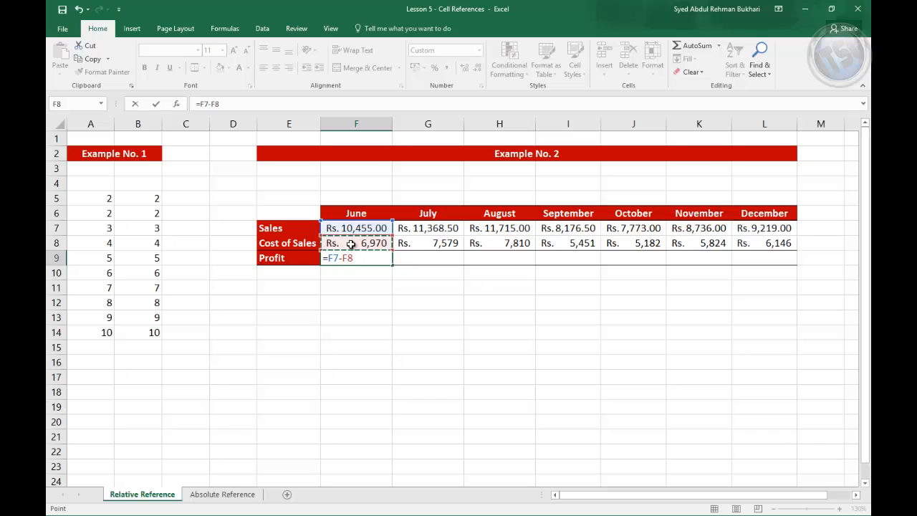
{"action": "key", "text": "Return"}
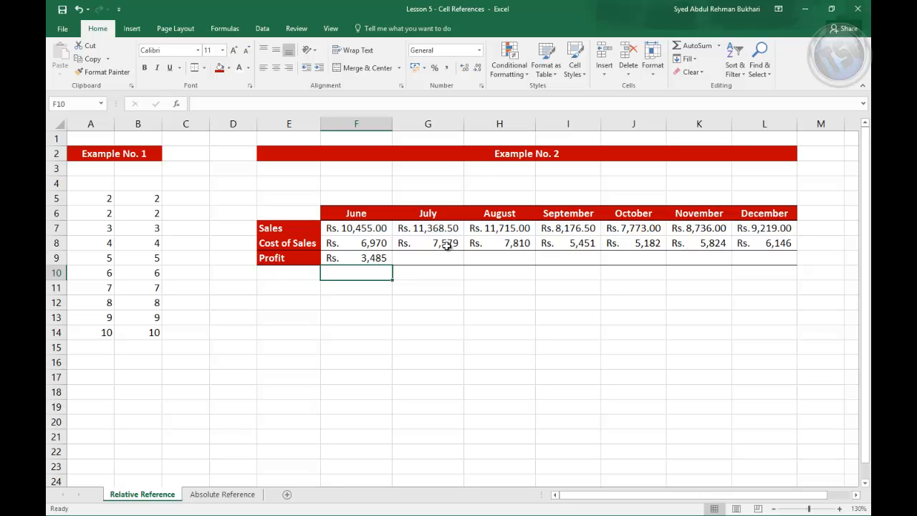
{"action": "left_click", "coordinate": [412, 258]}
{"action": "left_click", "coordinate": [477, 258]}
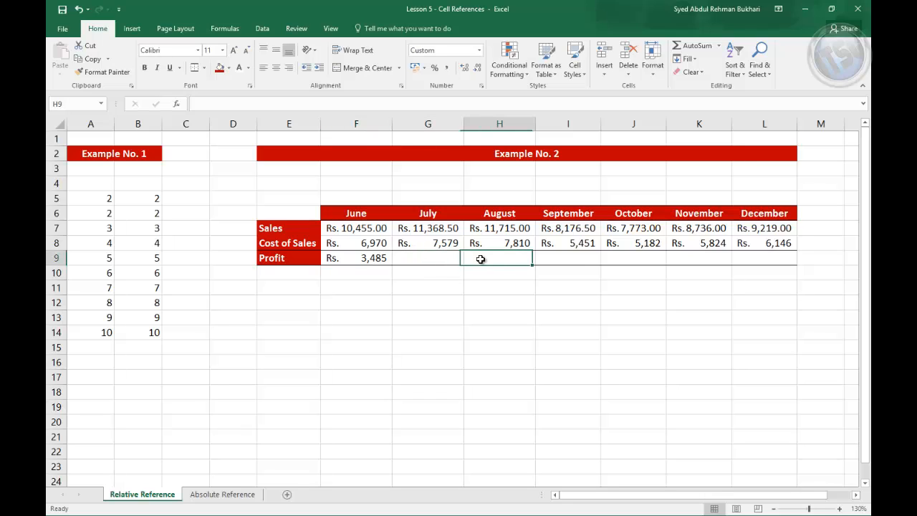
{"action": "left_click", "coordinate": [550, 258]}
{"action": "left_click", "coordinate": [614, 258]}
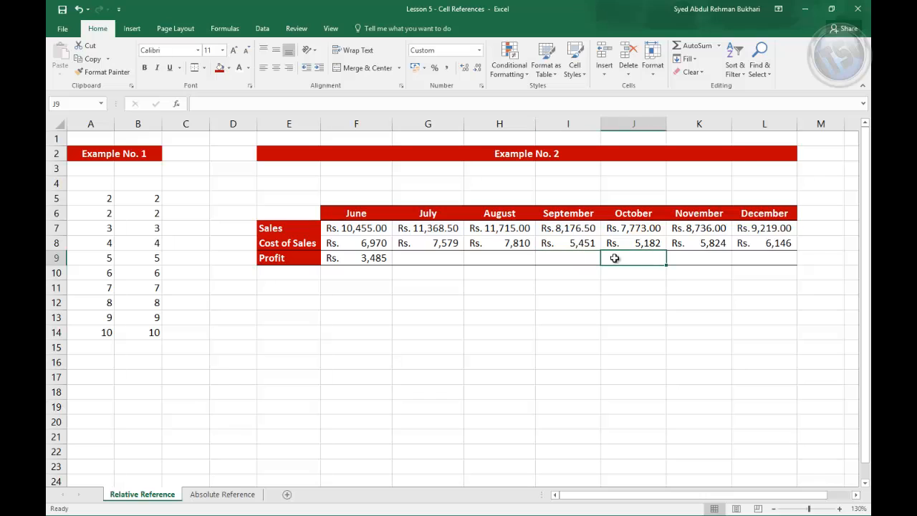
- Fill the June profit formula from F9 across the Profit row to December in L9
{"action": "left_click", "coordinate": [375, 256]}
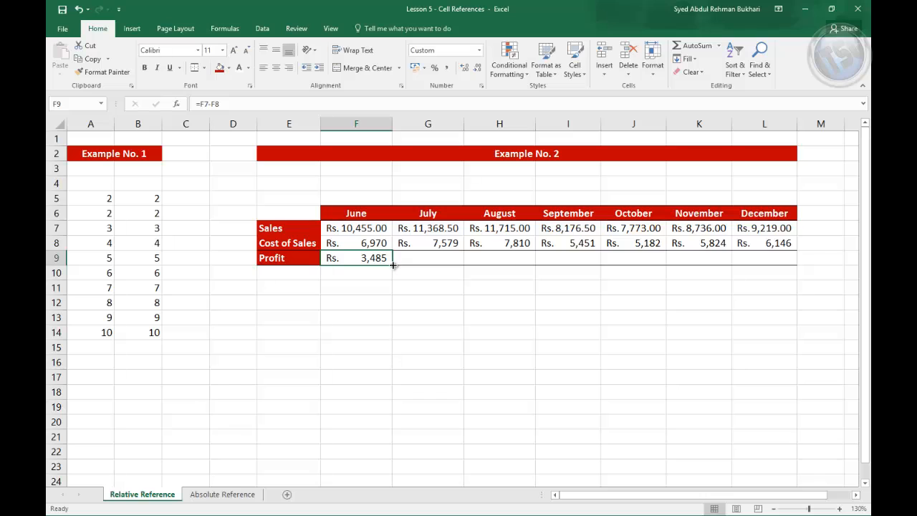
{"action": "left_click_drag", "start_coordinate": [392, 265], "coordinate": [788, 264]}
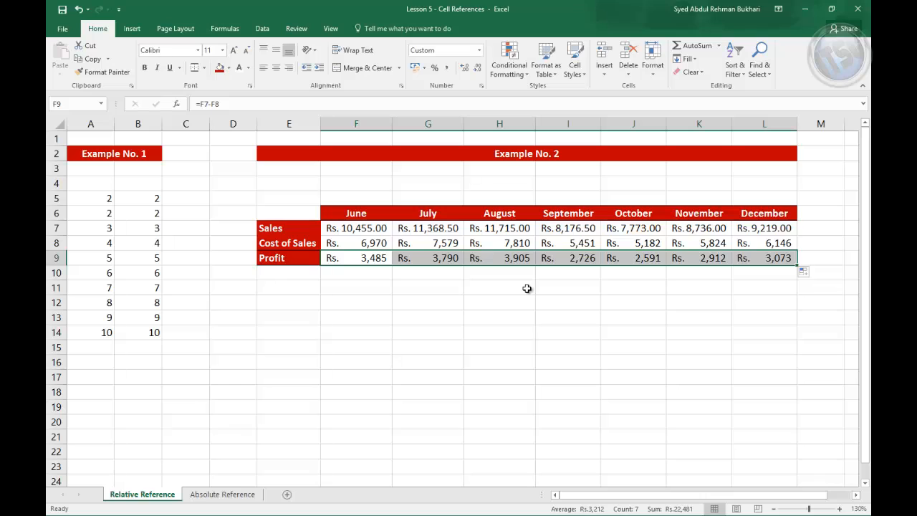
- Examine the June profit formula in F9 and the sales and cost of sales cells it references
{"action": "left_click", "coordinate": [370, 260]}
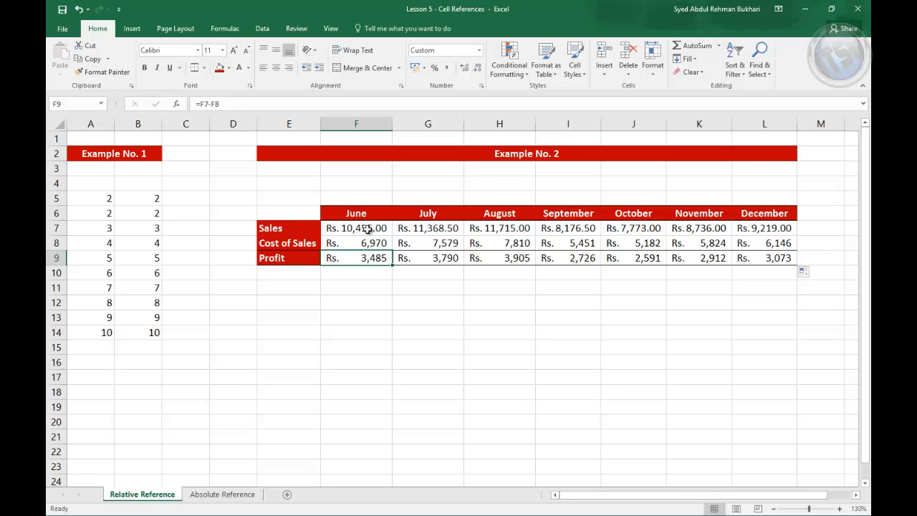
{"action": "left_click", "coordinate": [368, 231]}
{"action": "left_click", "coordinate": [367, 242]}
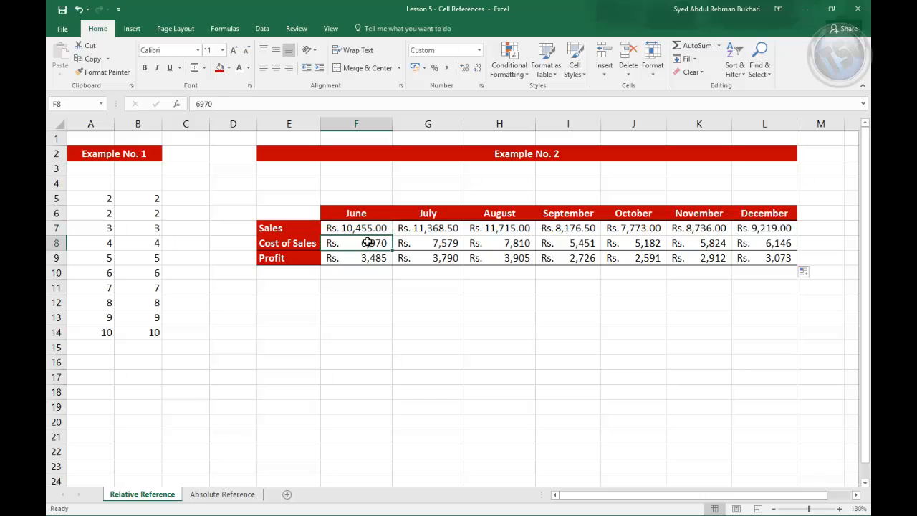
{"action": "left_click", "coordinate": [371, 261]}
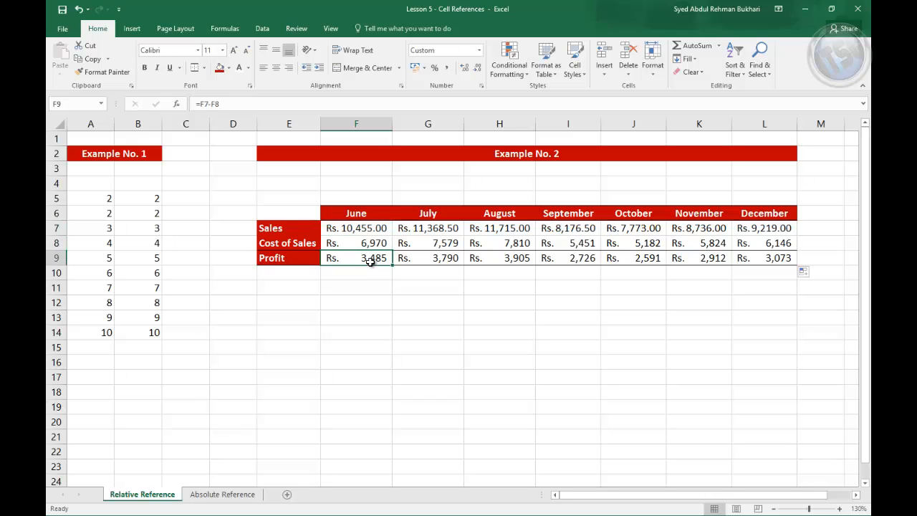
{"action": "double_click", "coordinate": [373, 262]}
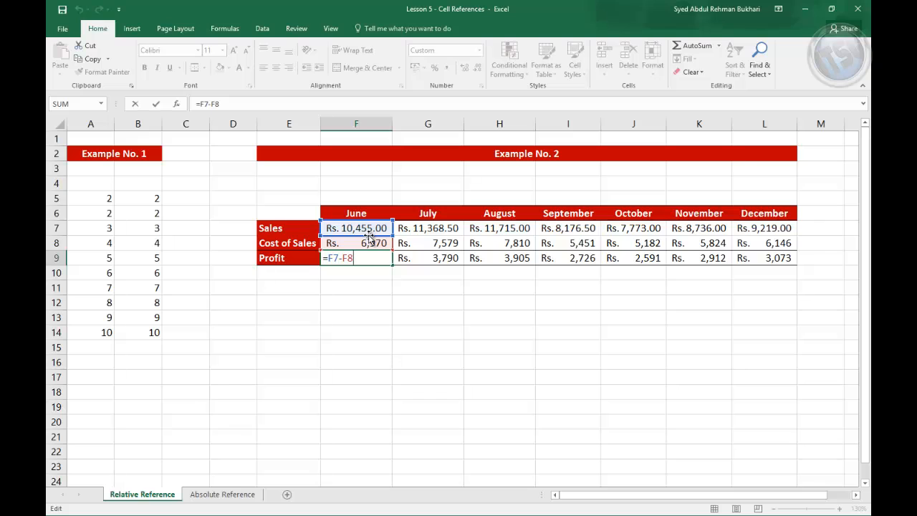
{"action": "key", "text": "Return"}
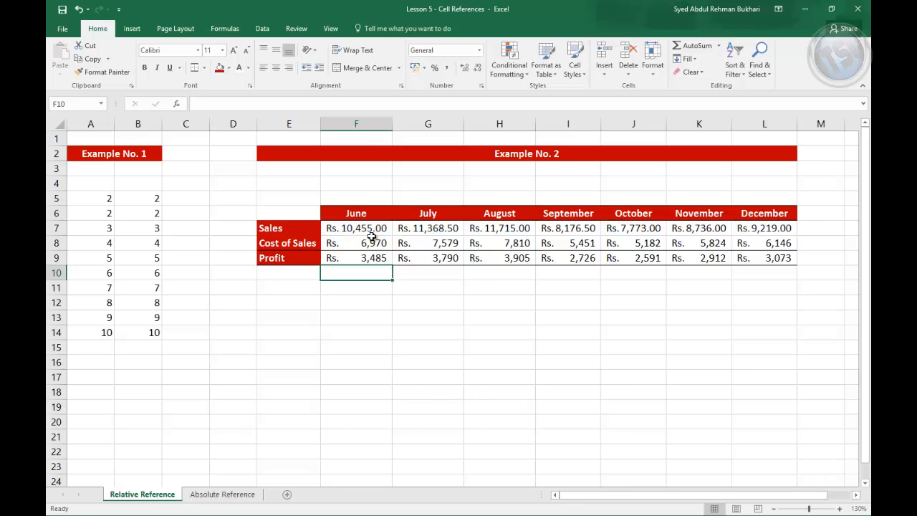
- Examine the copied profit formulas for July, August and December in G9, H9 and L9 to see which cells they reference
{"action": "left_click", "coordinate": [432, 258]}
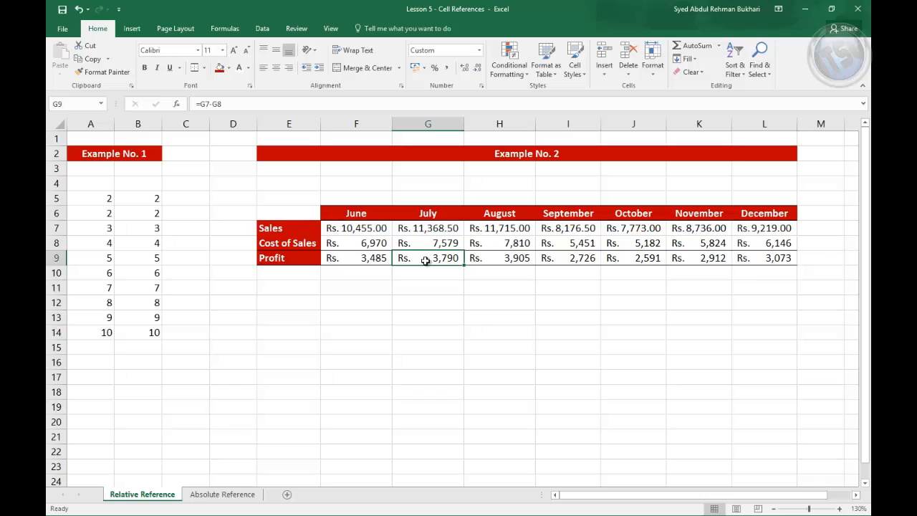
{"action": "double_click", "coordinate": [425, 260]}
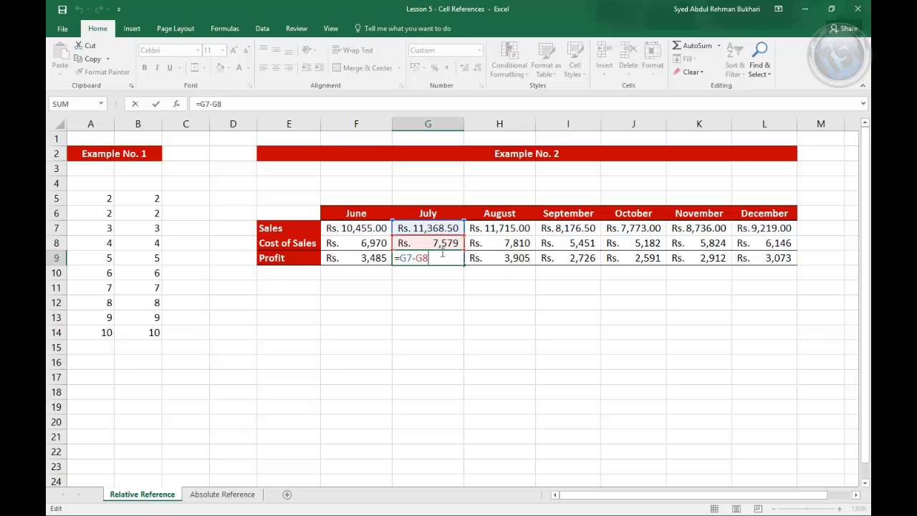
{"action": "key", "text": "Return"}
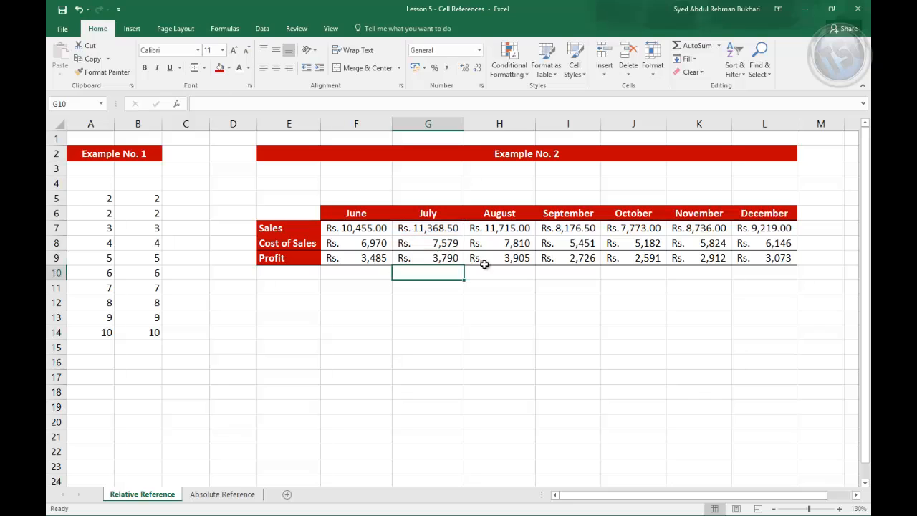
{"action": "left_click", "coordinate": [487, 258]}
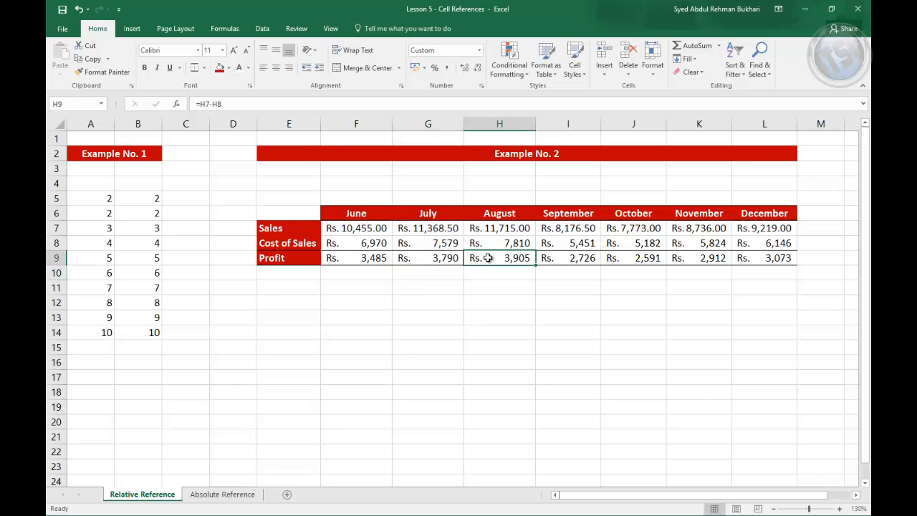
{"action": "double_click", "coordinate": [487, 258]}
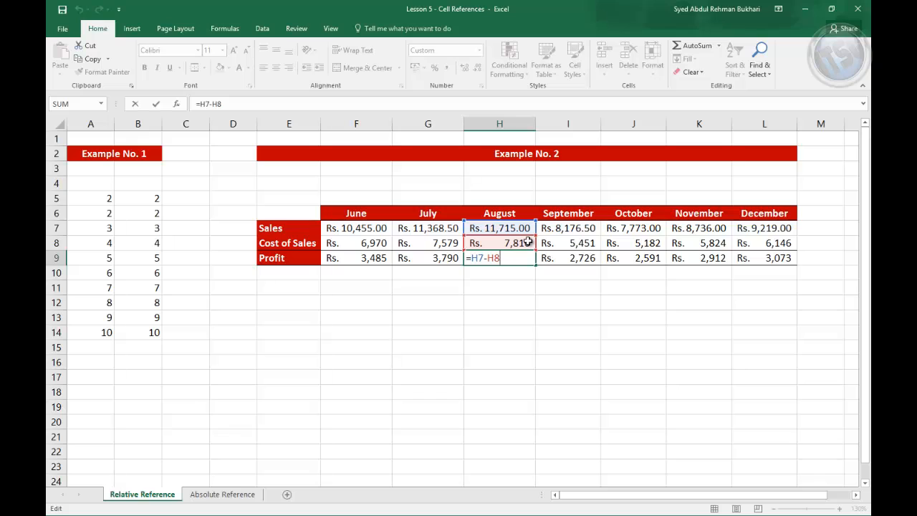
{"action": "key", "text": "Return"}
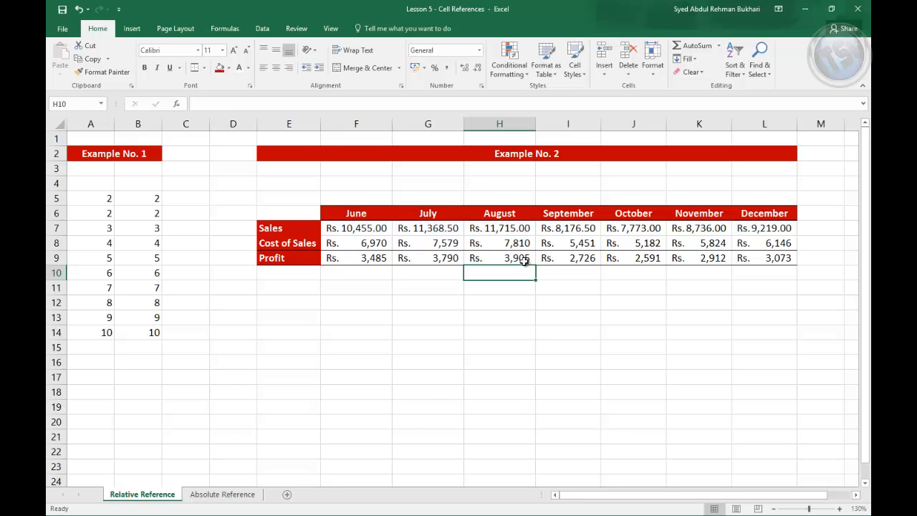
{"action": "left_click", "coordinate": [523, 259]}
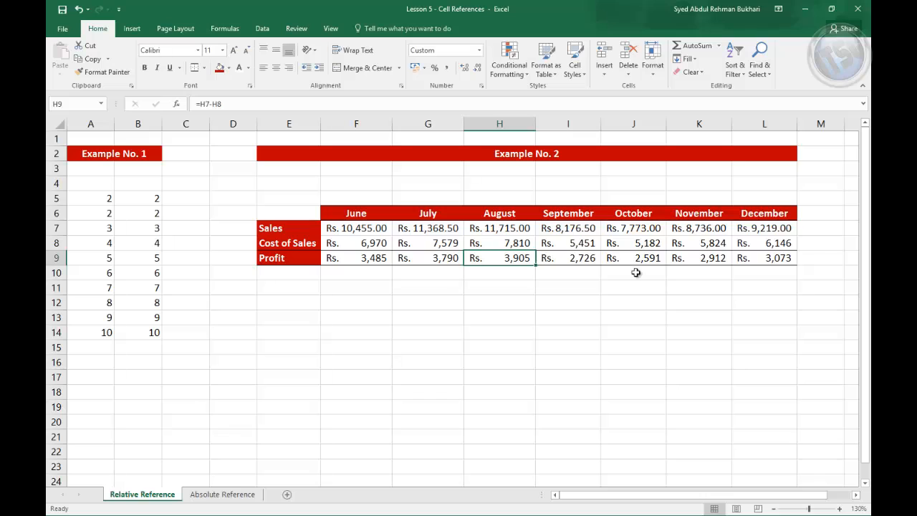
{"action": "left_click", "coordinate": [749, 258]}
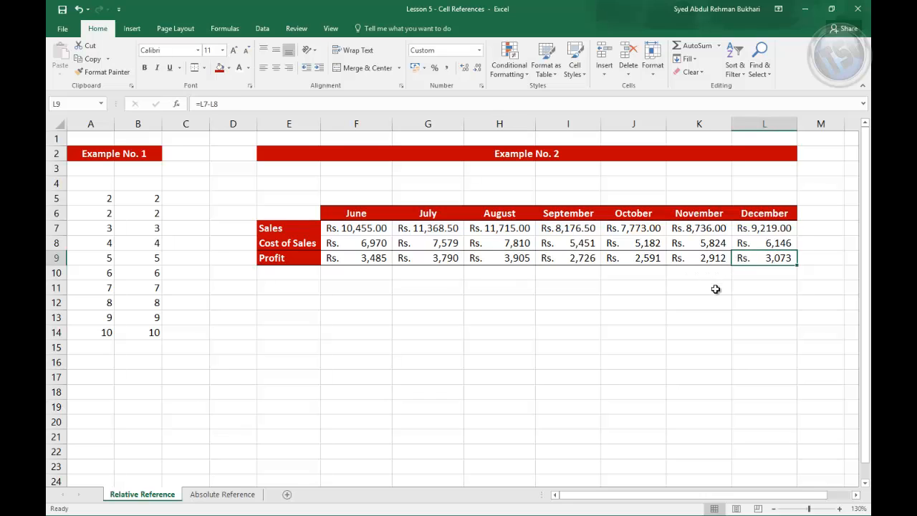
{"action": "key", "text": "F2"}
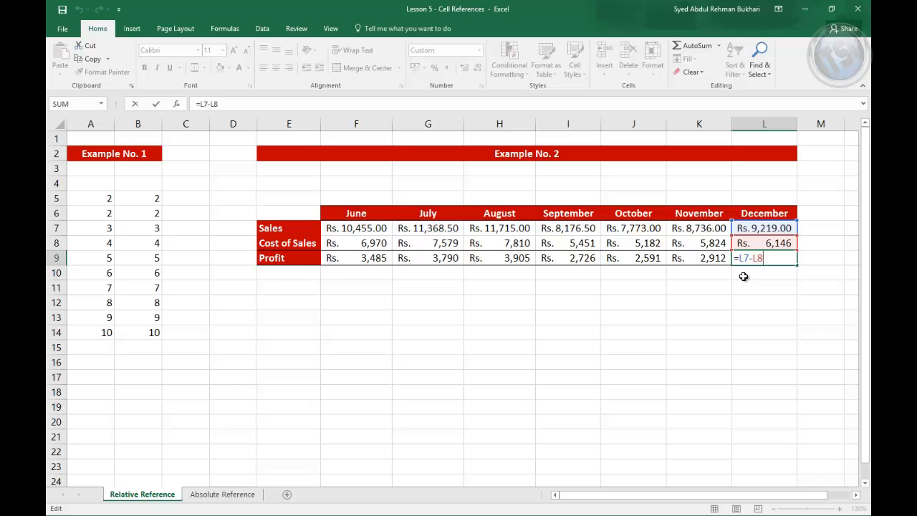
{"action": "key", "text": "Return"}
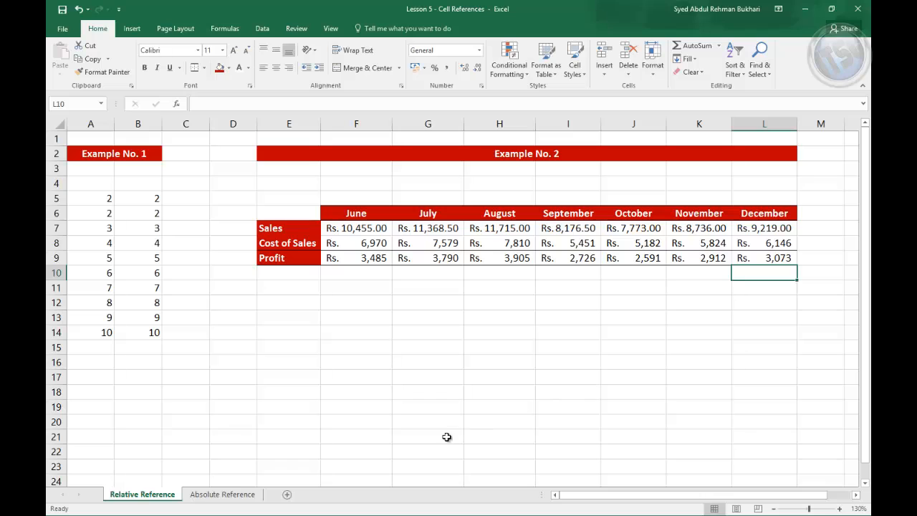
- Switch to the Absolute Reference sheet and clear the multiplicand values in B7:B16 of Example No. 1
{"action": "left_click", "coordinate": [243, 495]}
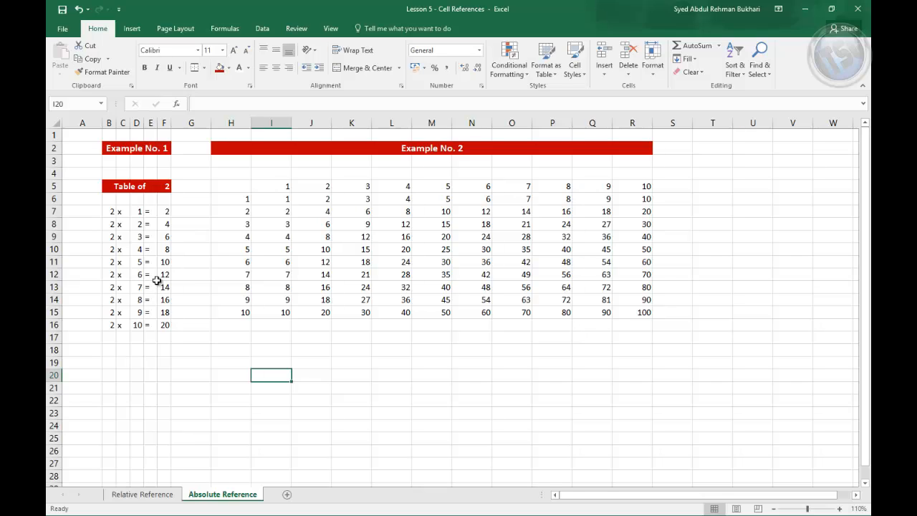
{"action": "left_click", "coordinate": [128, 186]}
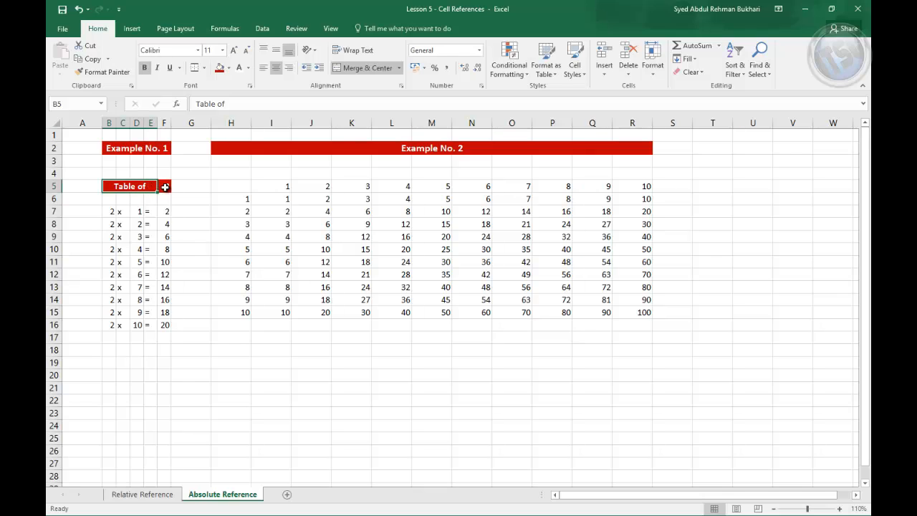
{"action": "left_click", "coordinate": [165, 186]}
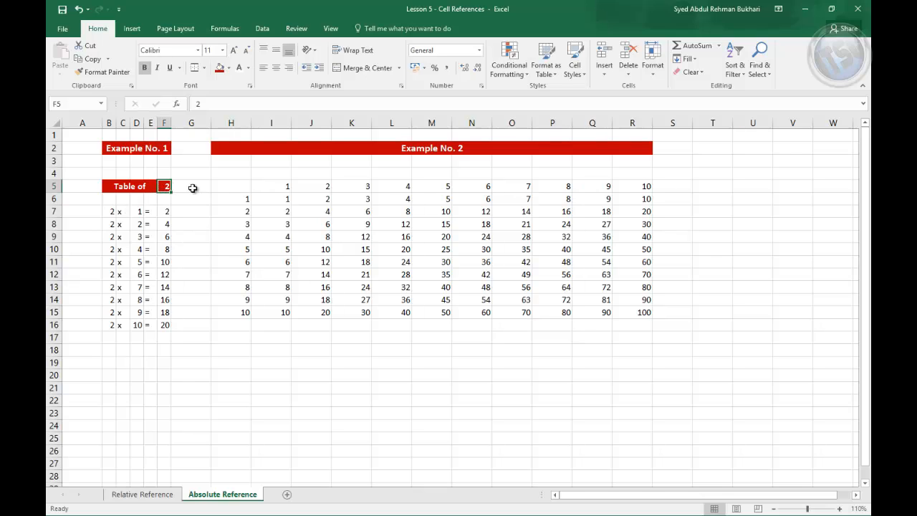
{"action": "left_click_drag", "start_coordinate": [113, 210], "coordinate": [109, 326]}
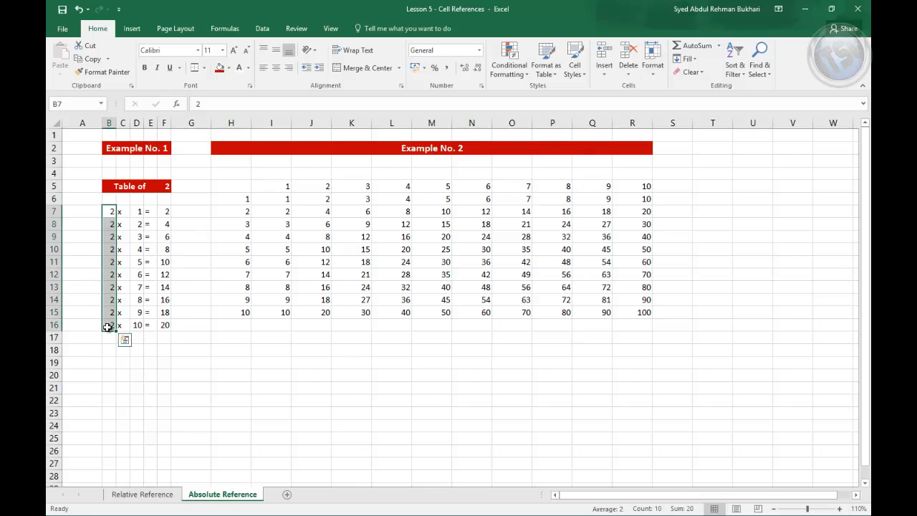
{"action": "key", "text": "Delete"}
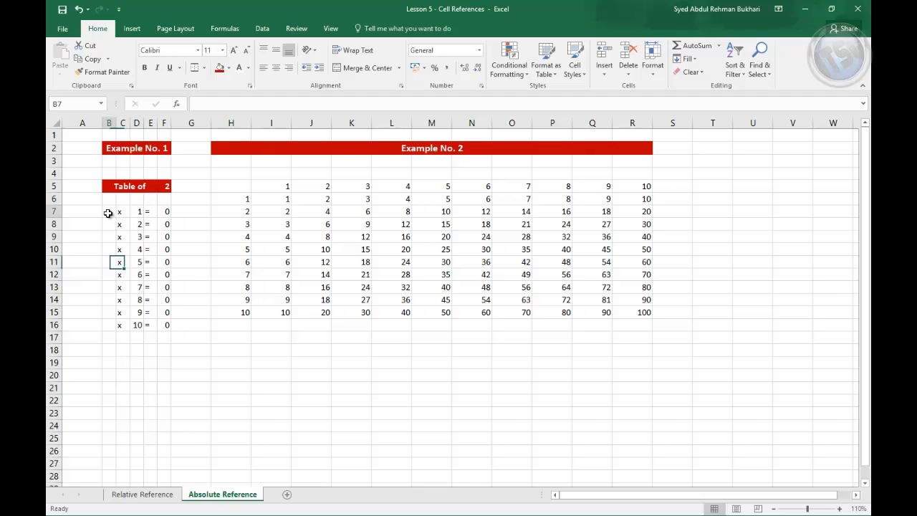
- Enter the relative reference formula =F5 in cell B7 and fill it down to B8
{"action": "left_click", "coordinate": [108, 213]}
{"action": "type", "text": "="}
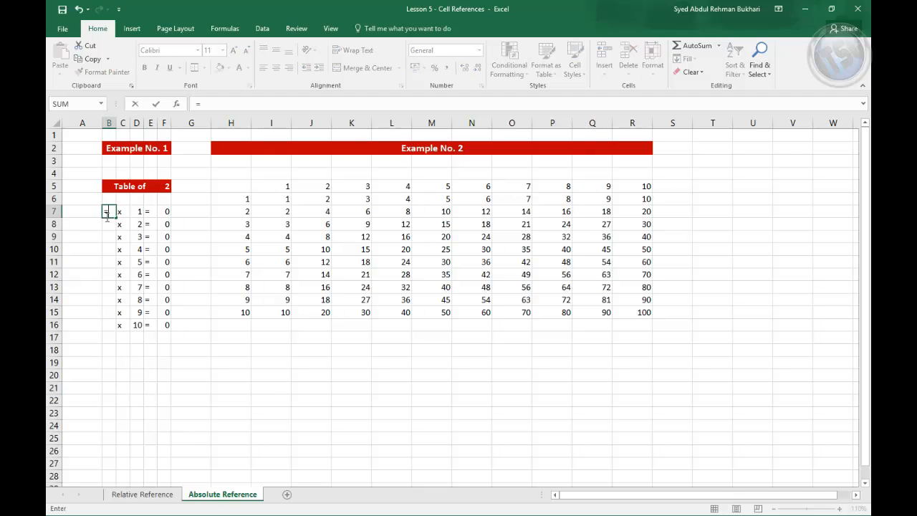
{"action": "left_click", "coordinate": [162, 185]}
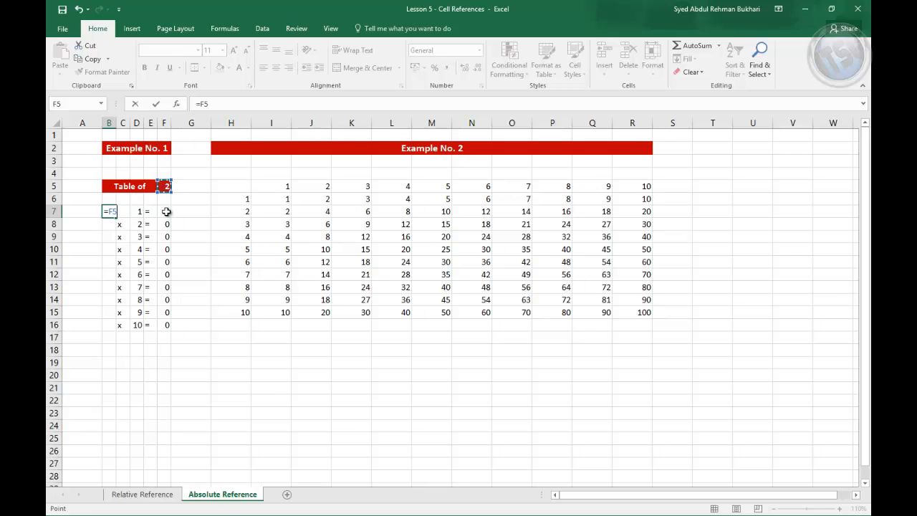
{"action": "key", "text": "Return"}
{"action": "left_click", "coordinate": [109, 212]}
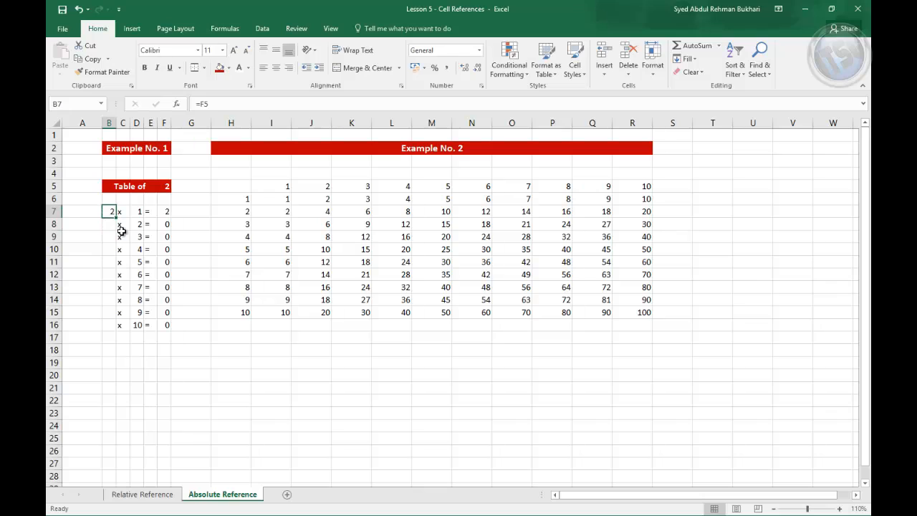
{"action": "left_click_drag", "start_coordinate": [116, 216], "coordinate": [118, 227]}
- Check which cell the copied formula in B8 refers to and clear B8
{"action": "left_click", "coordinate": [108, 262]}
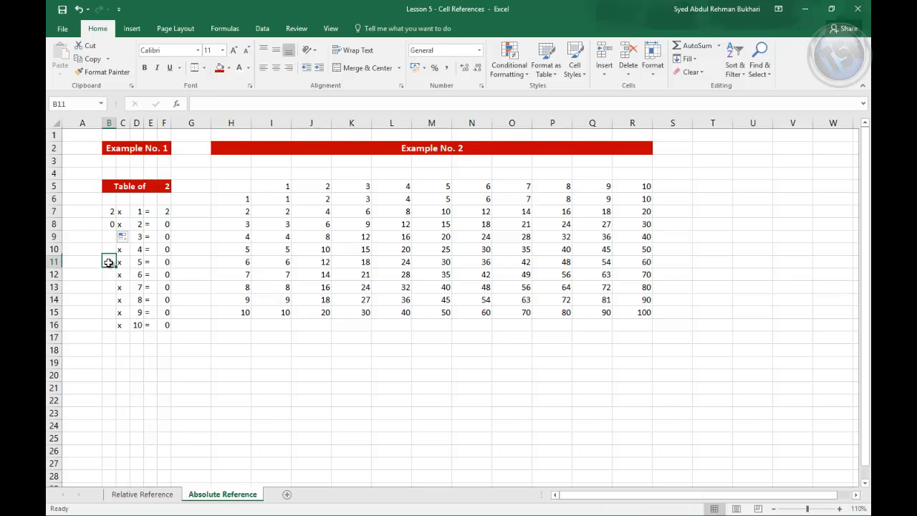
{"action": "left_click", "coordinate": [108, 224]}
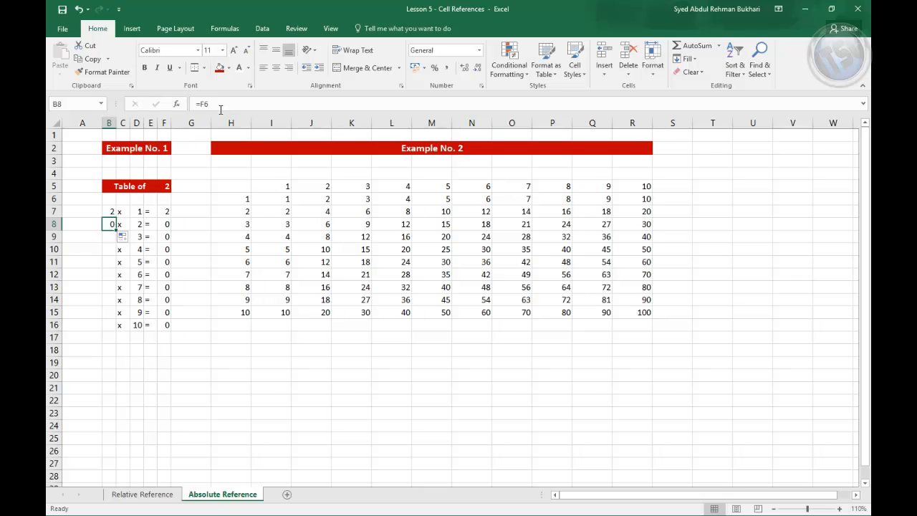
{"action": "key", "text": "F2"}
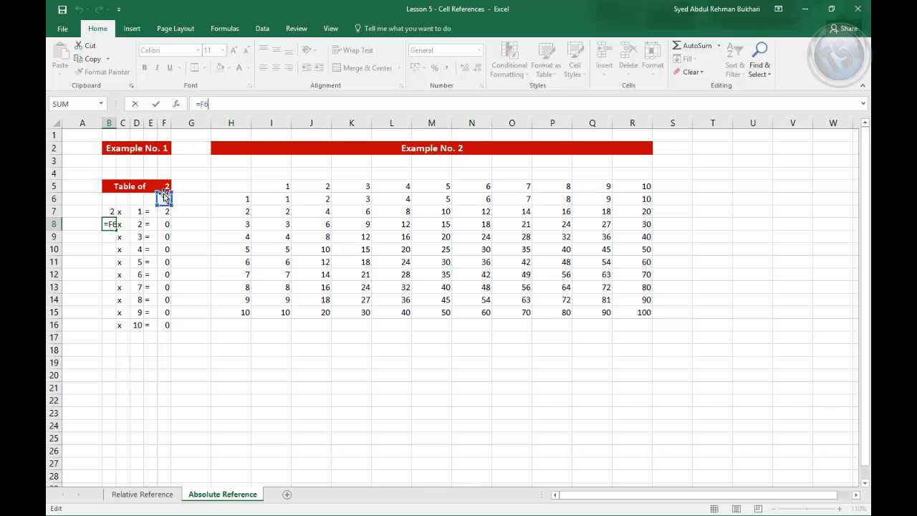
{"action": "key", "text": "Escape"}
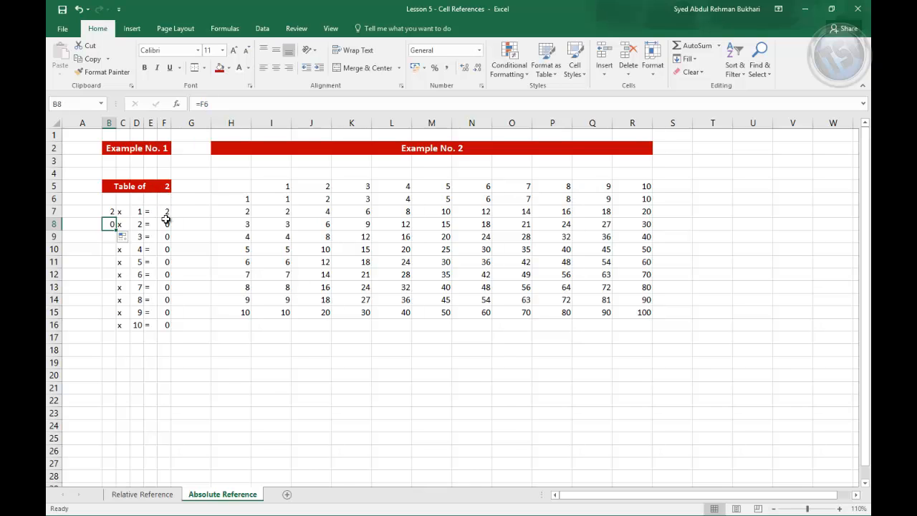
{"action": "left_click", "coordinate": [107, 212]}
{"action": "key", "text": "Delete"}
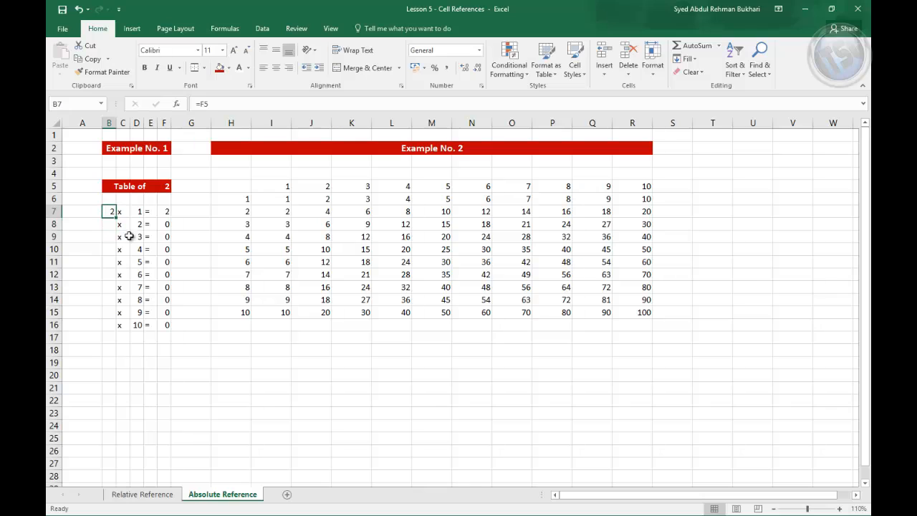
- Replace the formula in cell B7 with the absolute reference =$F$5
{"action": "type", "text": "="}
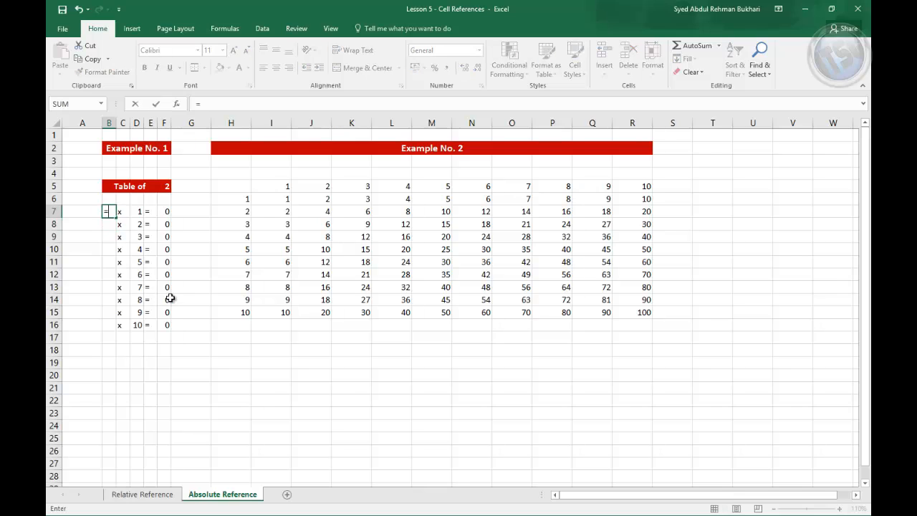
{"action": "left_click", "coordinate": [165, 186]}
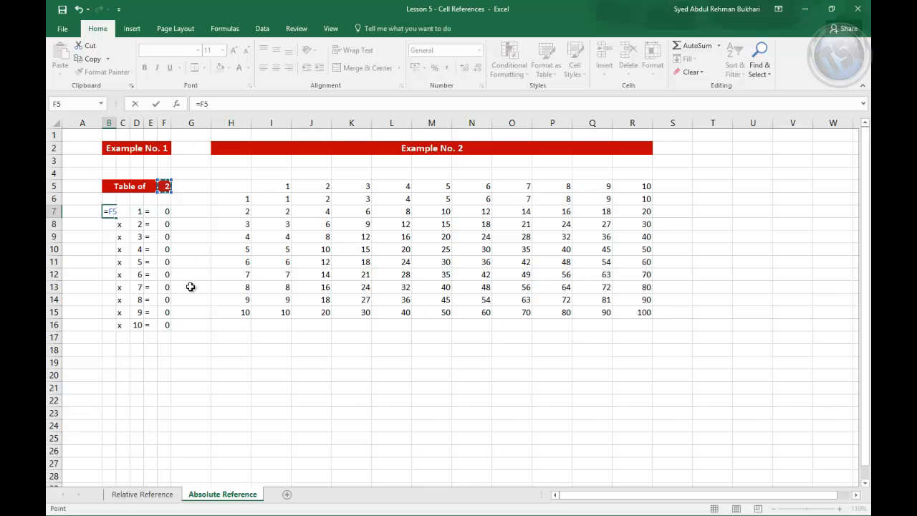
{"action": "key", "text": "F4"}
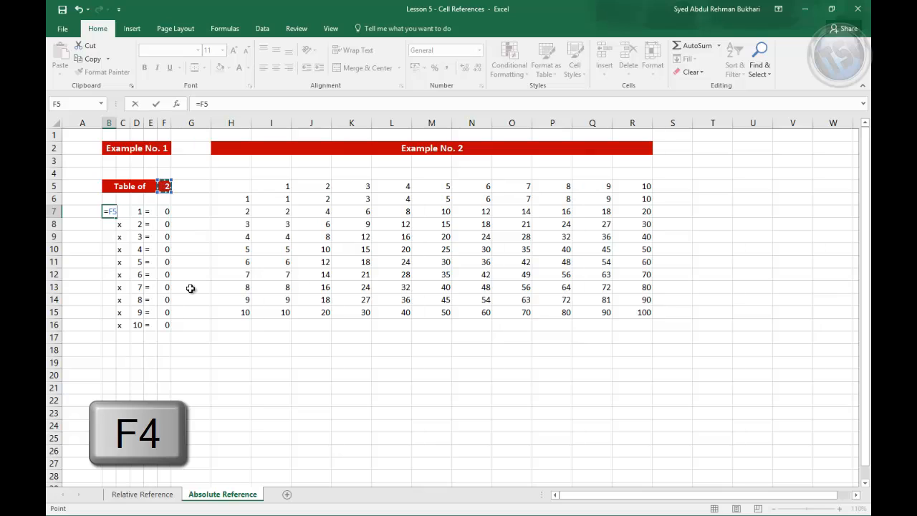
{"action": "key", "text": "F4"}
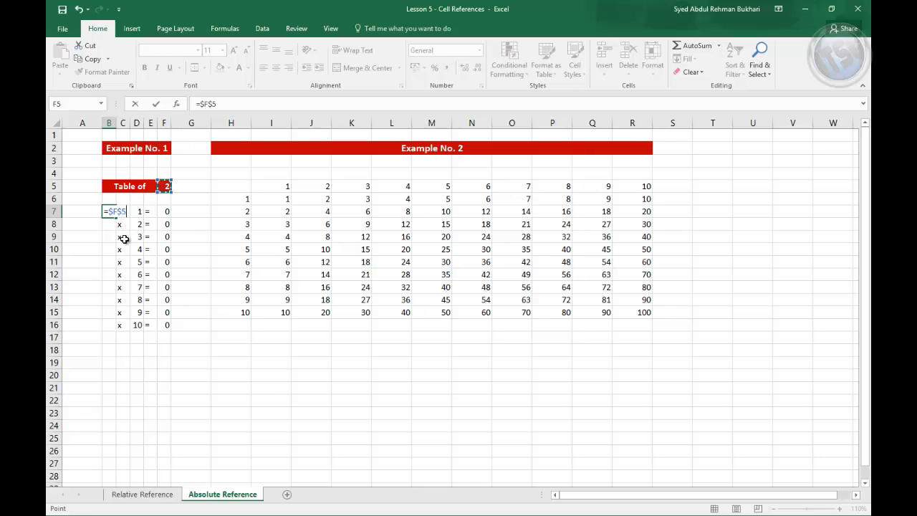
{"action": "key", "text": "Return"}
{"action": "left_click", "coordinate": [111, 212]}
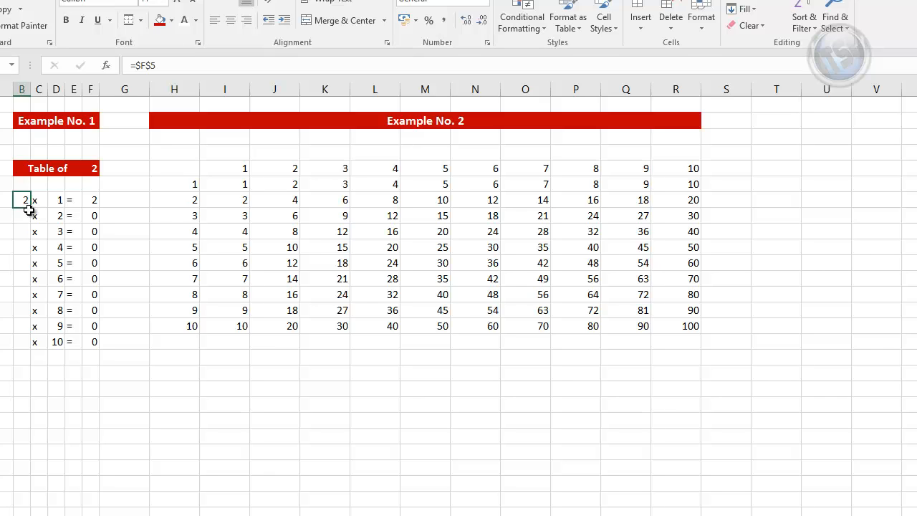
- Fill the absolute reference formula from B7 down to B16 and check the reference in several copied cells
{"action": "double_click", "coordinate": [30, 208]}
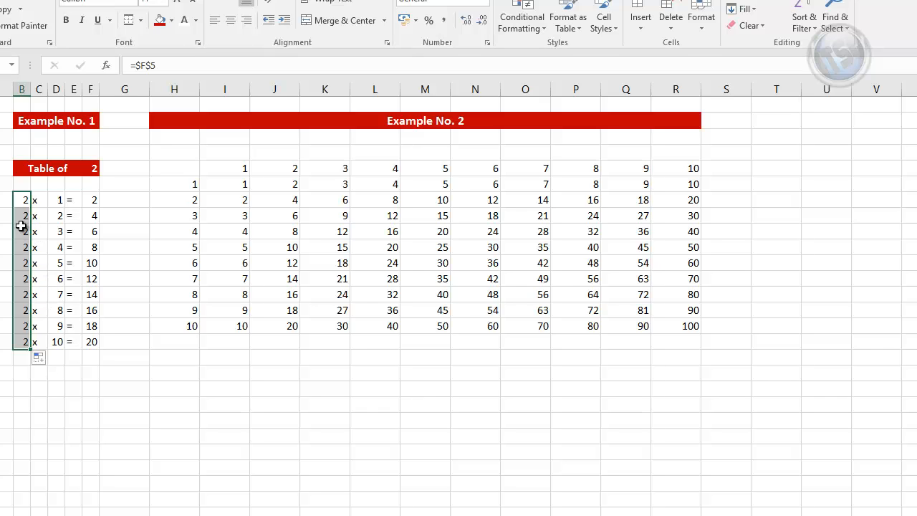
{"action": "left_click", "coordinate": [22, 201]}
{"action": "left_click", "coordinate": [25, 216]}
{"action": "left_click", "coordinate": [25, 247]}
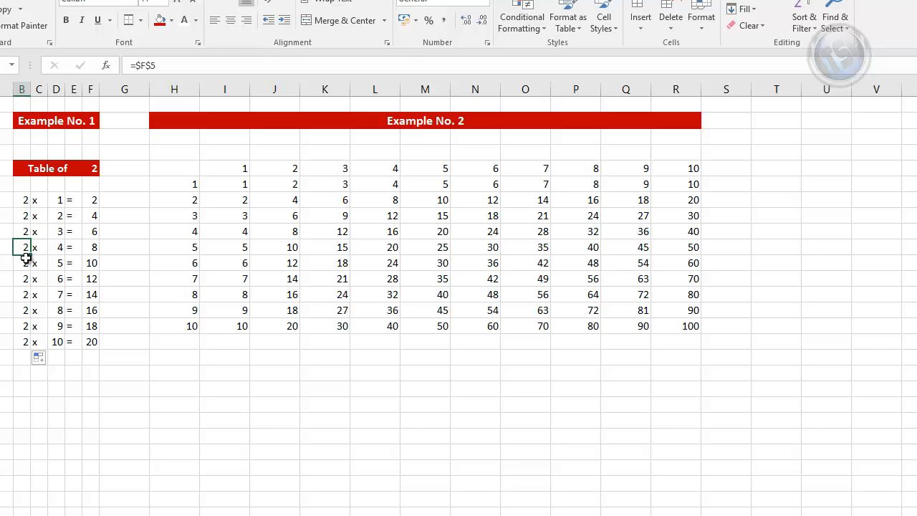
{"action": "left_click", "coordinate": [25, 263]}
{"action": "left_click", "coordinate": [23, 276]}
{"action": "left_click", "coordinate": [23, 294]}
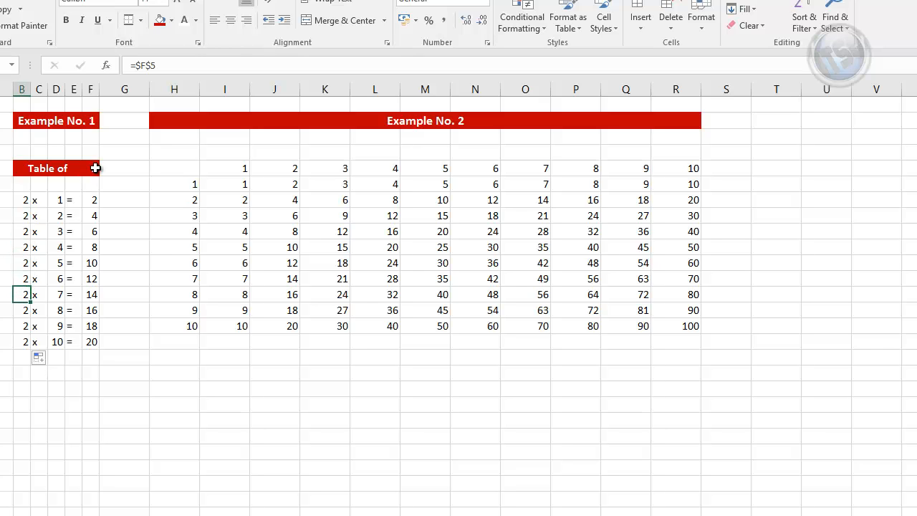
- Change the table number in F5 of Example No. 1 first to 3 and finally to 5
{"action": "left_click", "coordinate": [94, 169]}
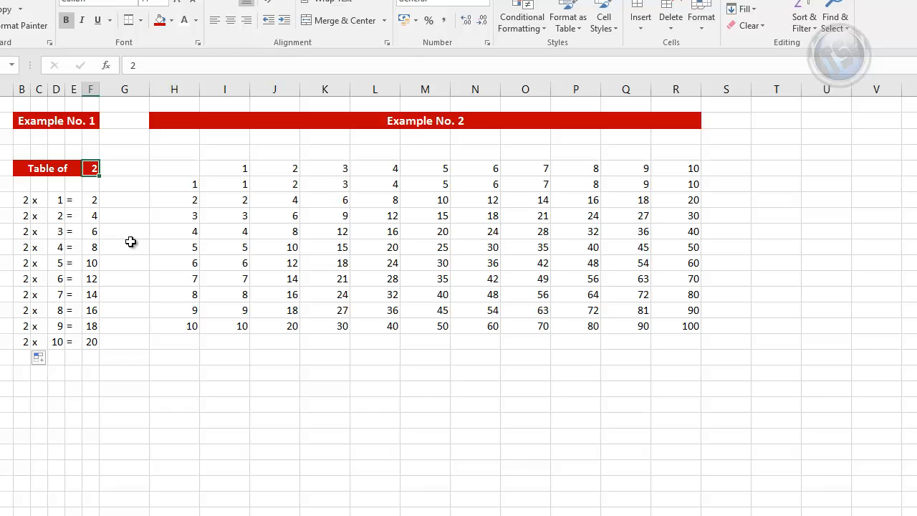
{"action": "type", "text": "3"}
{"action": "key", "text": "Return"}
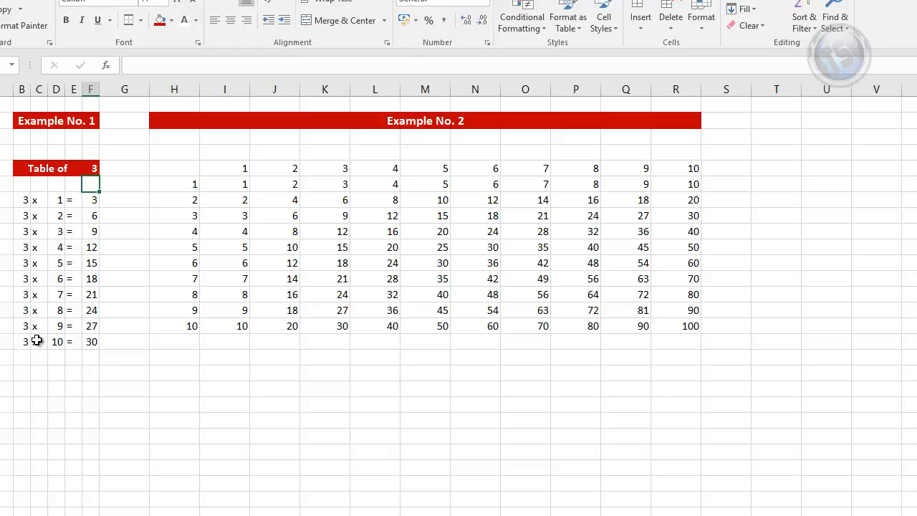
{"action": "left_click", "coordinate": [91, 168]}
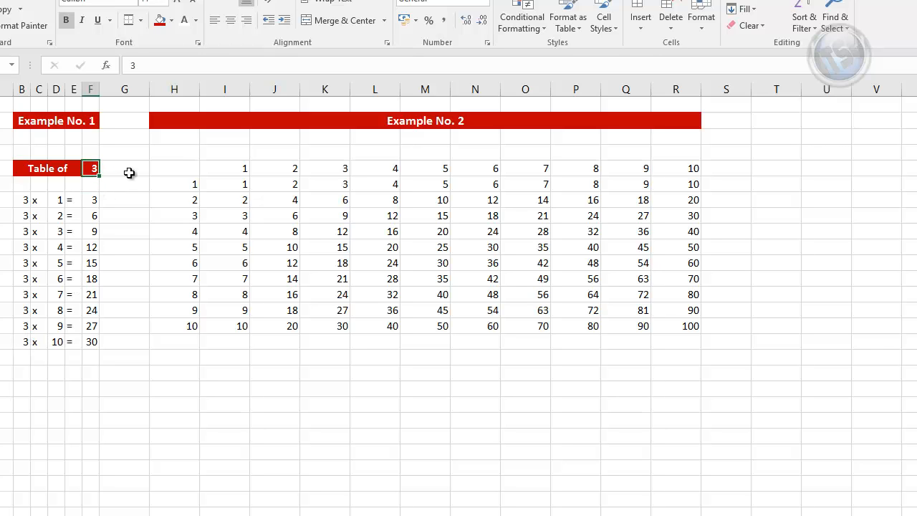
{"action": "type", "text": "5"}
{"action": "key", "text": "Return"}
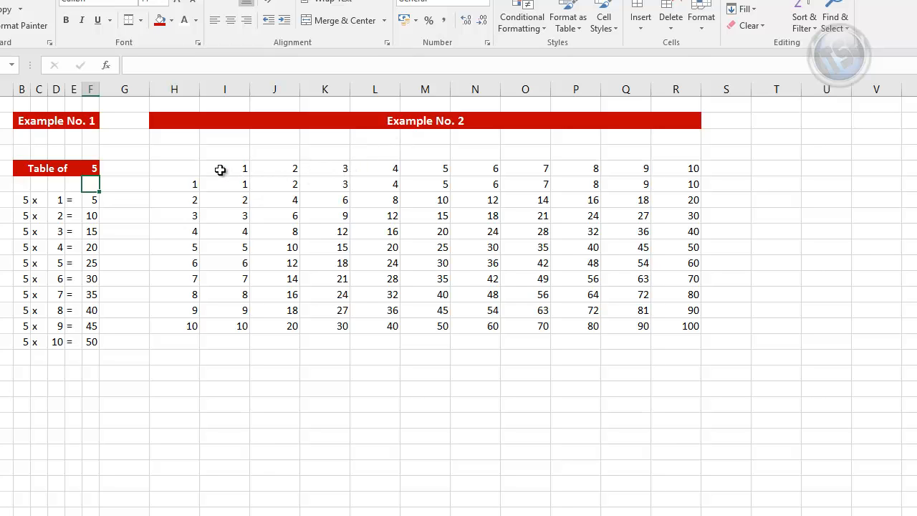
- Bold the header row I5:R5 and the header column H6:H15 of Example No. 2
{"action": "left_click_drag", "start_coordinate": [220, 170], "coordinate": [667, 170]}
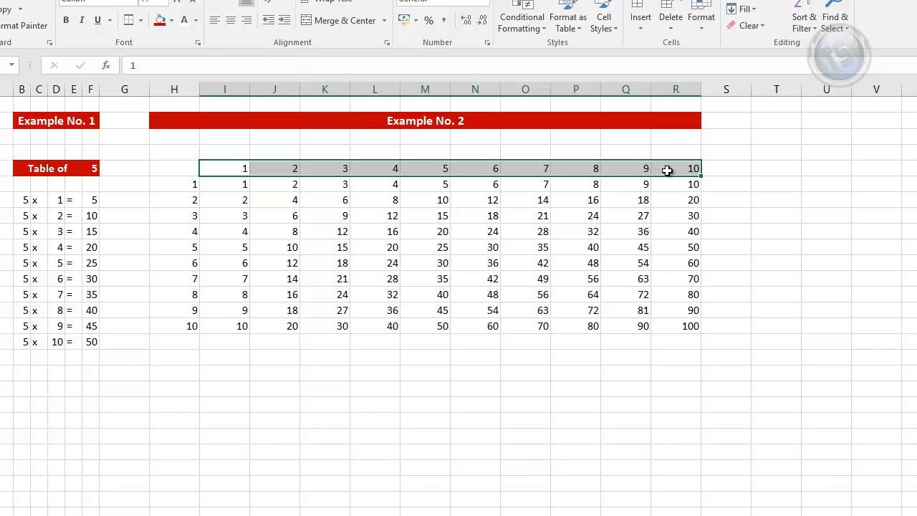
{"action": "left_click", "coordinate": [66, 20]}
{"action": "left_click_drag", "start_coordinate": [180, 184], "coordinate": [189, 327]}
{"action": "left_click", "coordinate": [66, 20]}
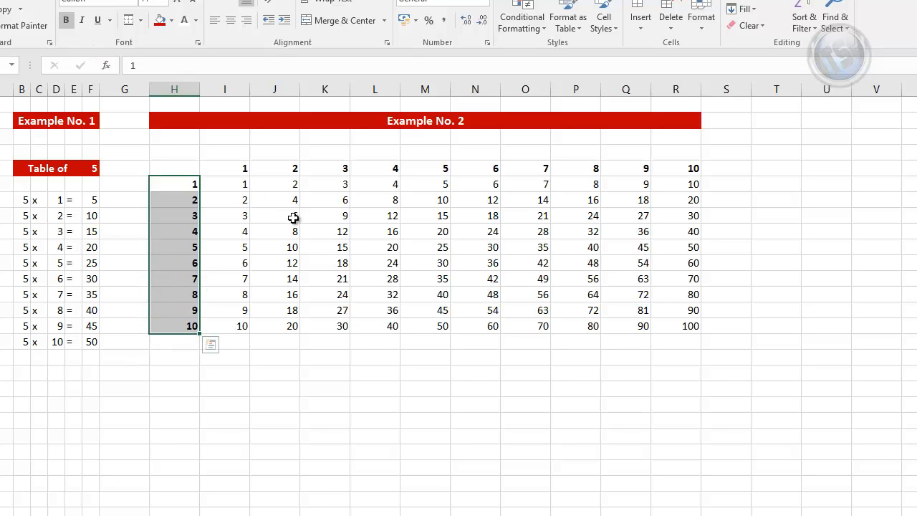
- Clear all product values inside the multiplication grid of Example No. 2, keeping the header numbers
{"action": "left_click_drag", "start_coordinate": [240, 184], "coordinate": [703, 357]}
{"action": "key", "text": "Delete"}
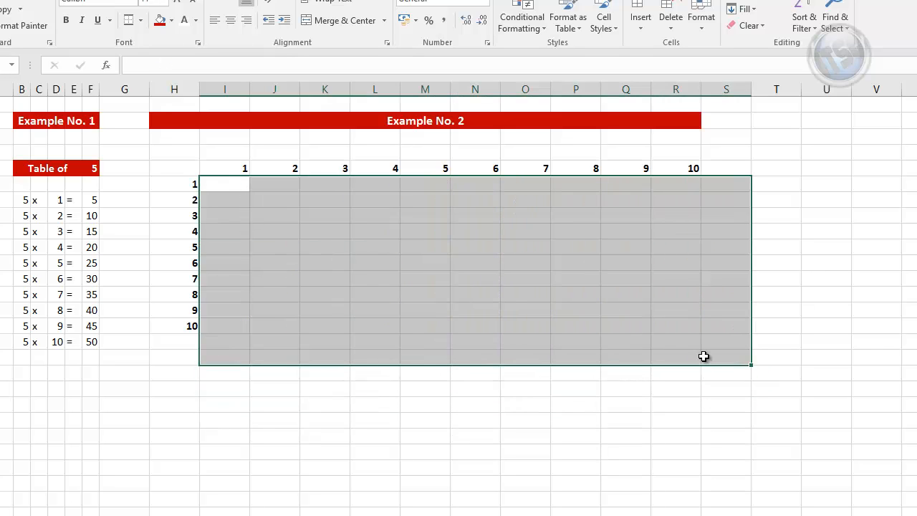
{"action": "left_click", "coordinate": [473, 306]}
- Enter the relative reference formula =I5*H6 in cell I6
{"action": "left_click", "coordinate": [234, 184]}
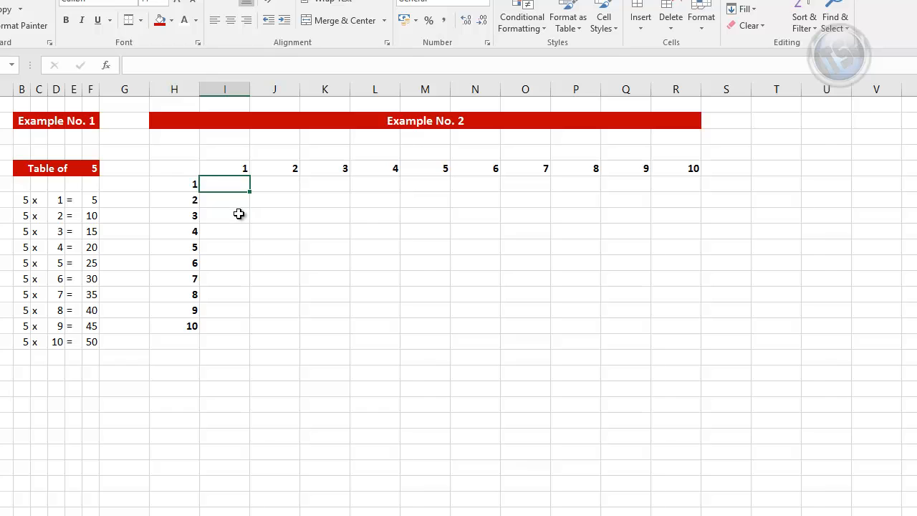
{"action": "type", "text": "="}
{"action": "left_click", "coordinate": [237, 169]}
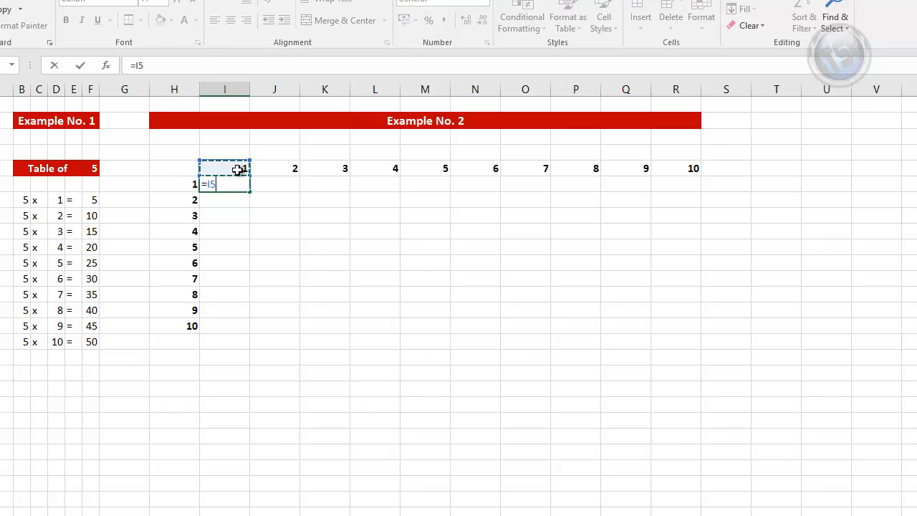
{"action": "type", "text": "*"}
{"action": "left_click", "coordinate": [193, 181]}
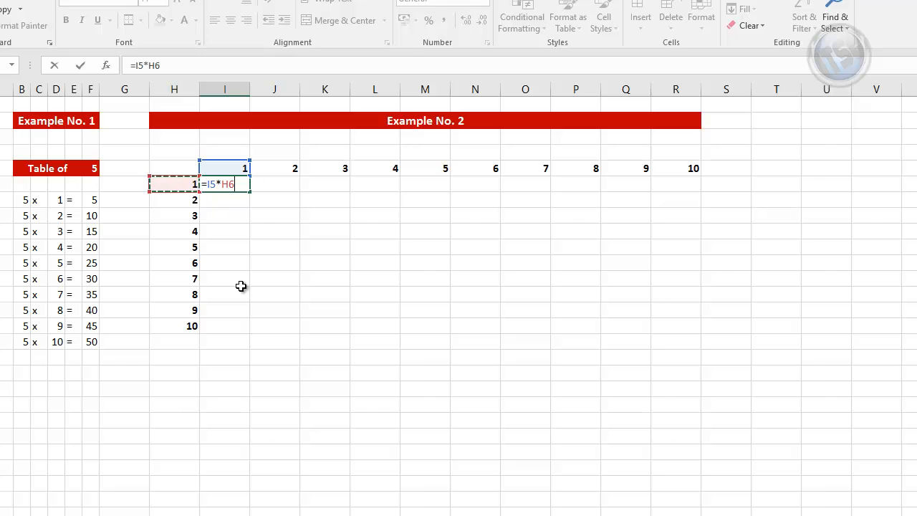
{"action": "key", "text": "Return"}
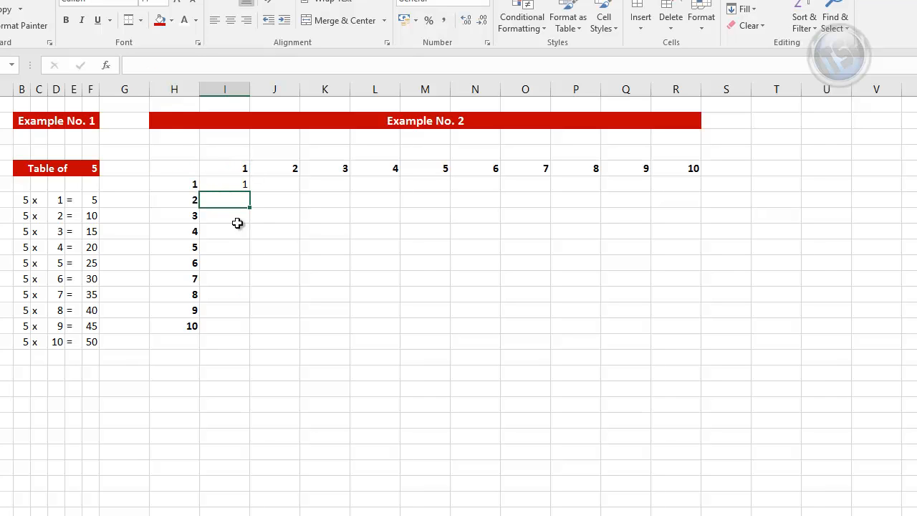
- Try filling the relative formula from I6 down to row 15 and across to column R
{"action": "left_click", "coordinate": [236, 185]}
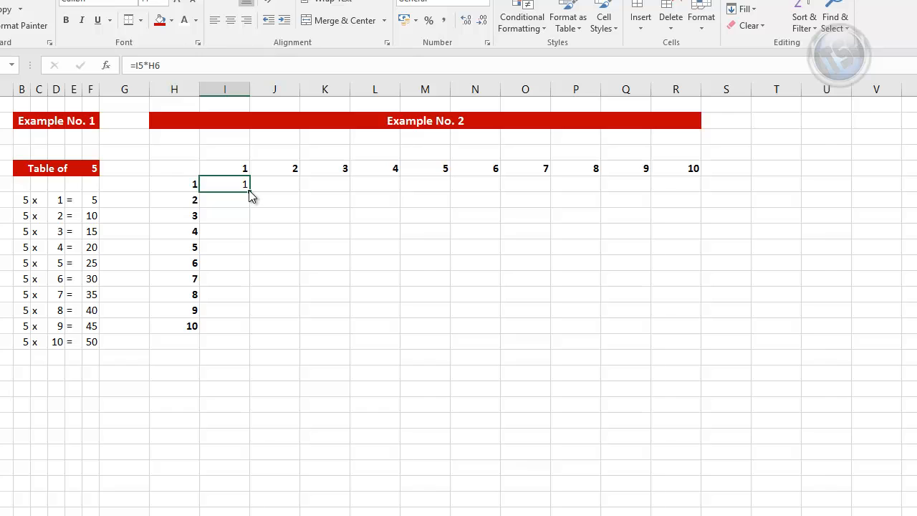
{"action": "left_click_drag", "start_coordinate": [250, 209], "coordinate": [235, 334]}
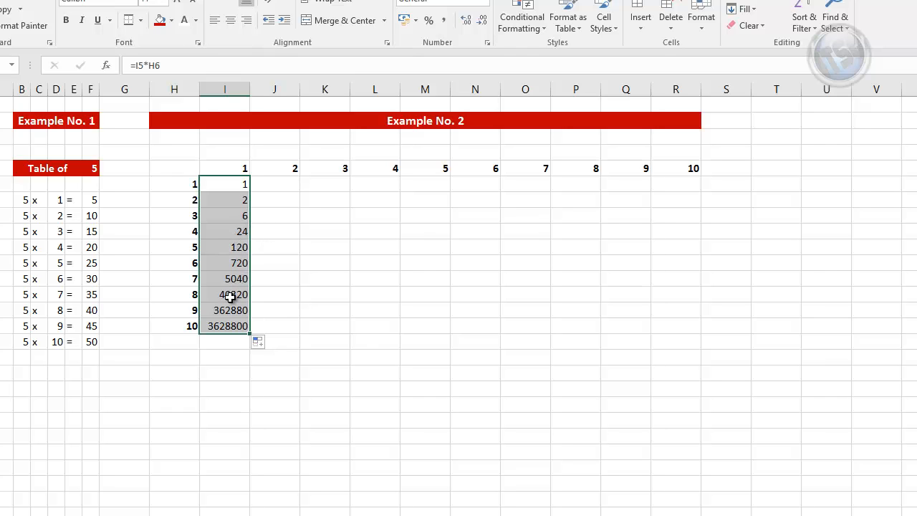
{"action": "left_click_drag", "start_coordinate": [250, 331], "coordinate": [692, 370]}
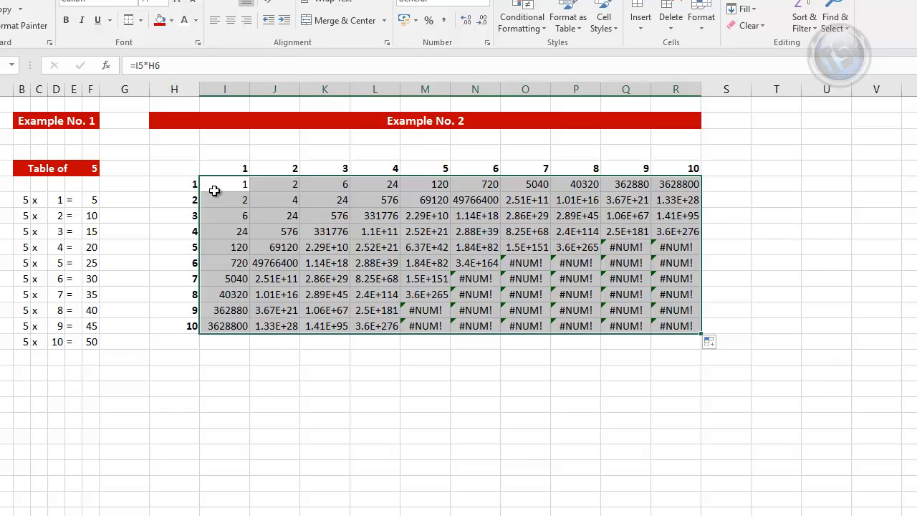
- Examine the filled columns I to L of the grid against the row and column header numbers
{"action": "left_click", "coordinate": [168, 186]}
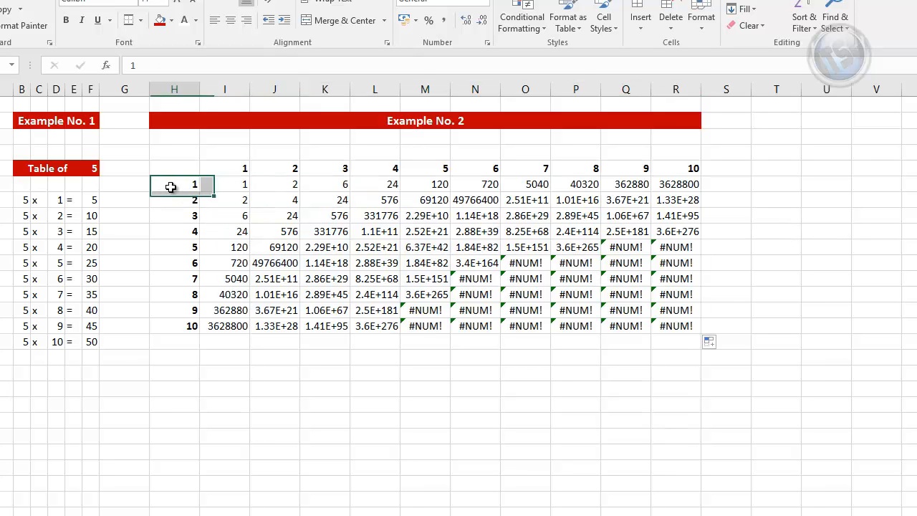
{"action": "left_click", "coordinate": [226, 168]}
{"action": "left_click", "coordinate": [191, 183]}
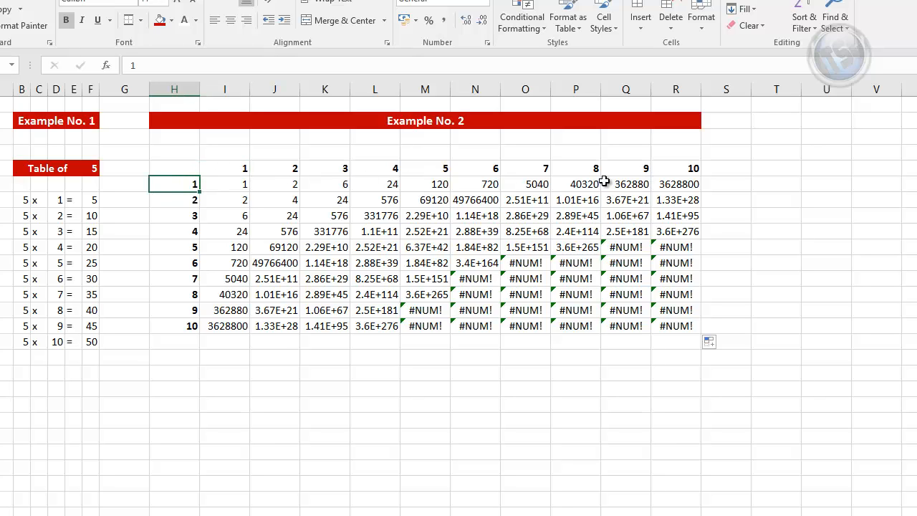
{"action": "left_click_drag", "start_coordinate": [244, 178], "coordinate": [246, 338]}
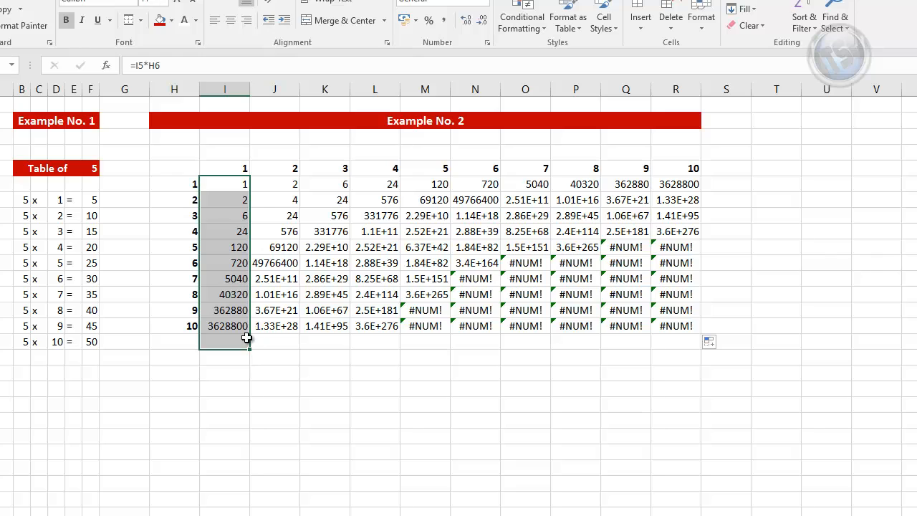
{"action": "left_click_drag", "start_coordinate": [279, 183], "coordinate": [279, 328]}
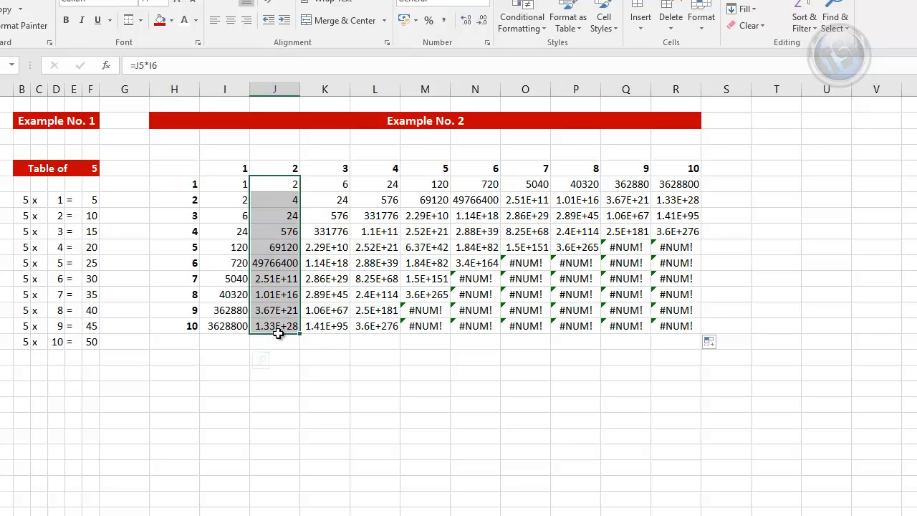
{"action": "left_click", "coordinate": [188, 212]}
{"action": "left_click_drag", "start_coordinate": [311, 184], "coordinate": [312, 321]}
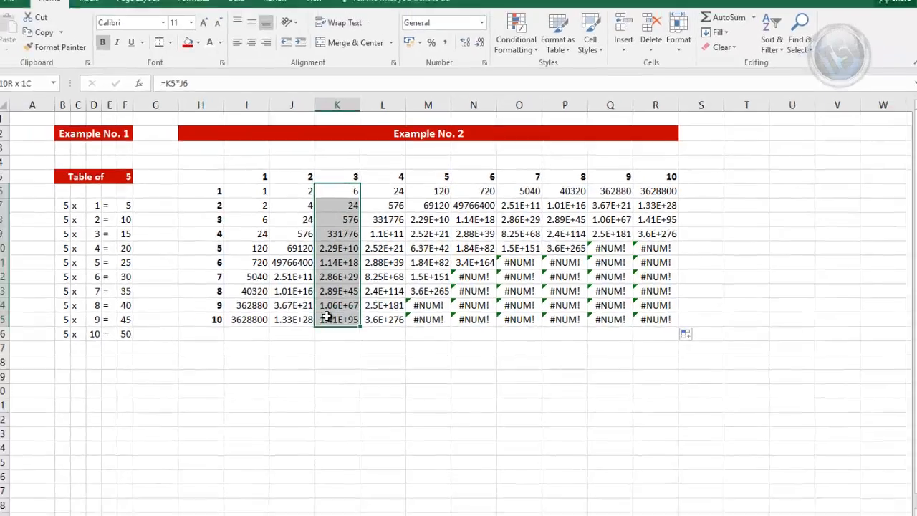
{"action": "left_click", "coordinate": [215, 235]}
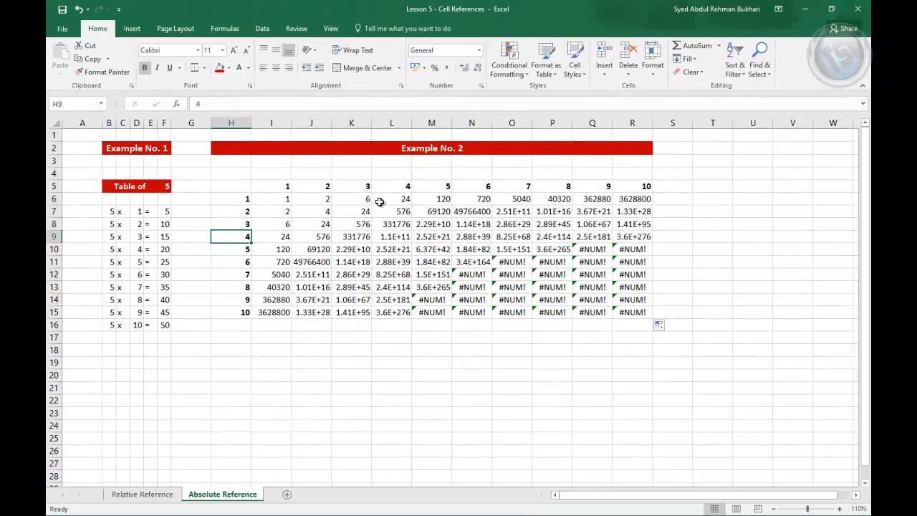
{"action": "left_click_drag", "start_coordinate": [368, 193], "coordinate": [384, 311]}
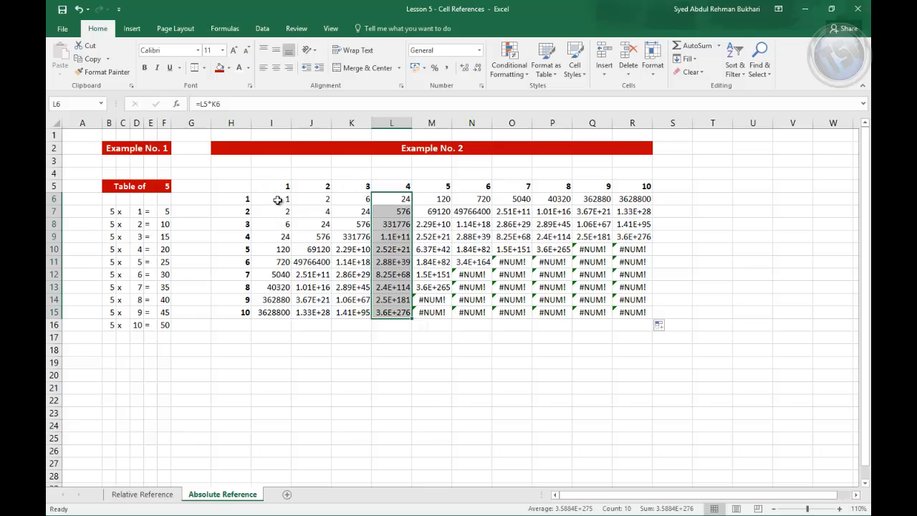
- Clear the filled relative formulas from I6:R15
{"action": "left_click_drag", "start_coordinate": [278, 200], "coordinate": [642, 322]}
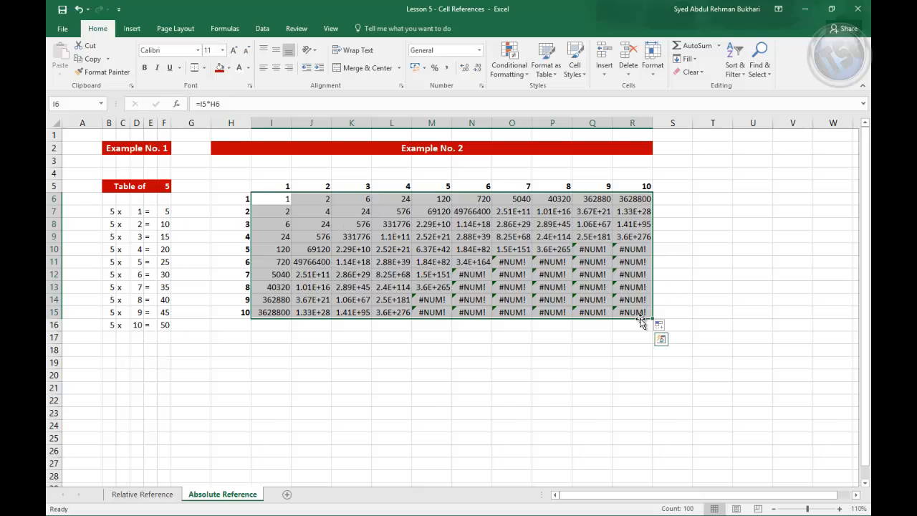
{"action": "key", "text": "Delete"}
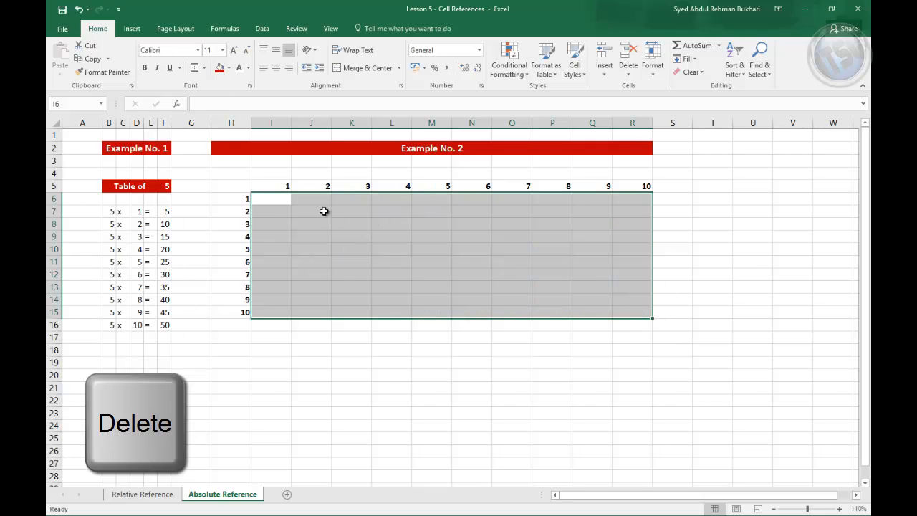
- Enter the mixed reference formula =$H6*I$5 in cell I6, locking column H and row 5
{"action": "left_click", "coordinate": [281, 199]}
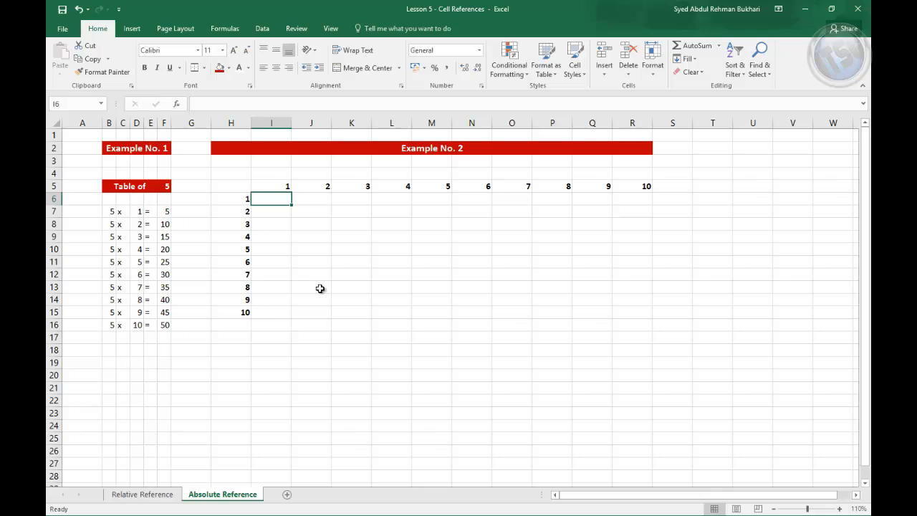
{"action": "type", "text": "="}
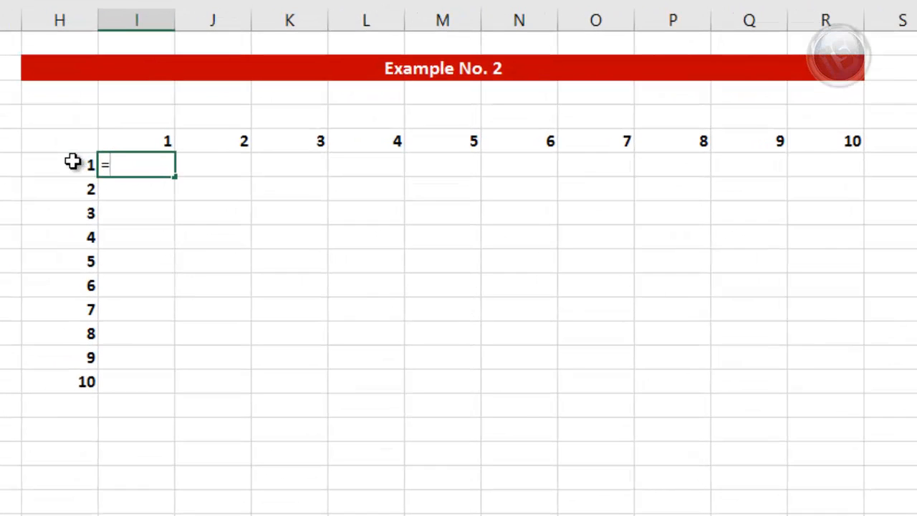
{"action": "left_click", "coordinate": [241, 198]}
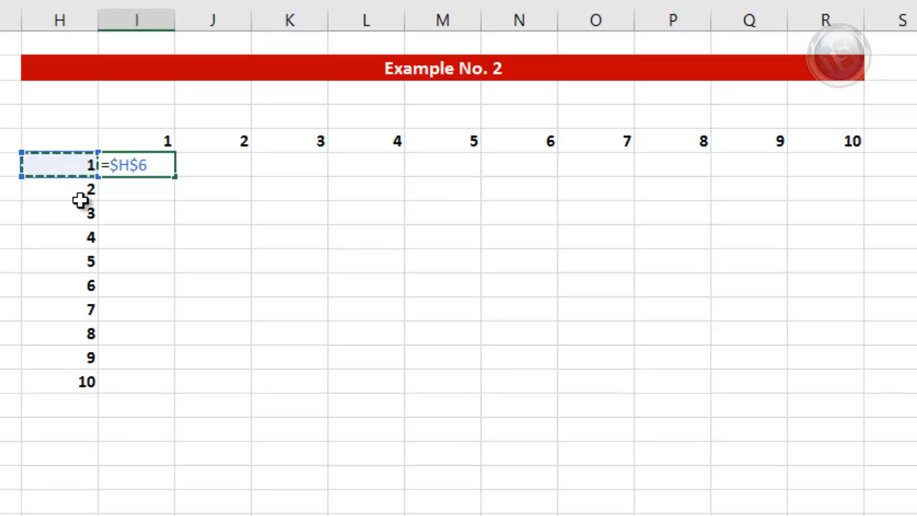
{"action": "key", "text": "F4"}
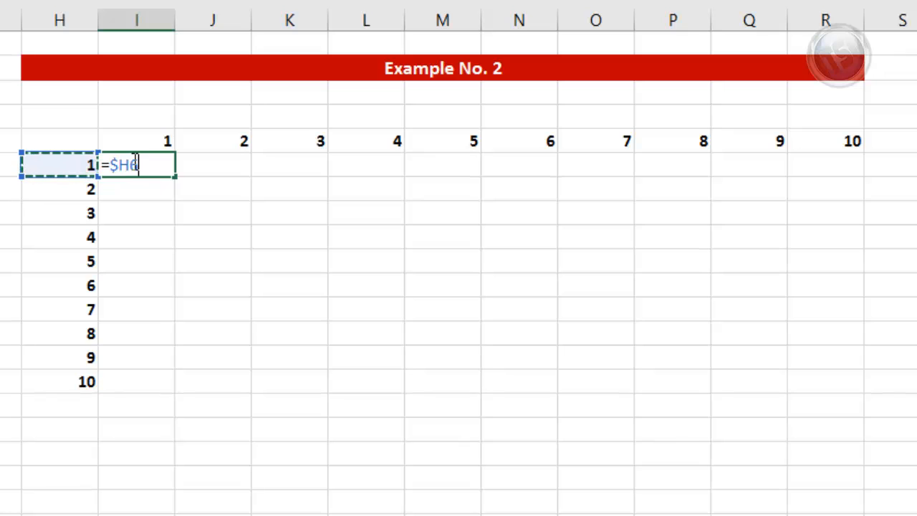
{"action": "left_click", "coordinate": [149, 142]}
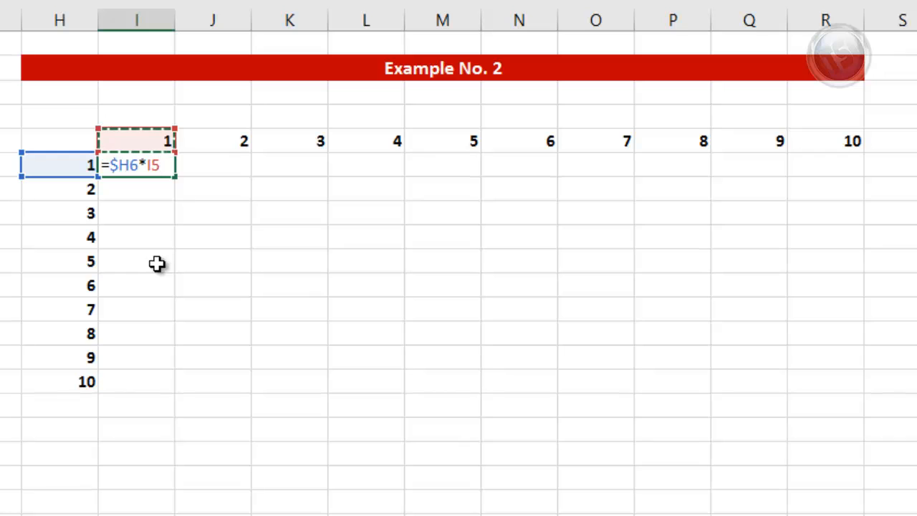
{"action": "key", "text": "F4"}
{"action": "key", "text": "F4"}
{"action": "key", "text": "Return"}
- Fill the mixed reference formula from I6 down to I15 and display the references of the copied formula in I7
{"action": "left_click", "coordinate": [164, 166]}
{"action": "left_click_drag", "start_coordinate": [167, 186], "coordinate": [175, 177]}
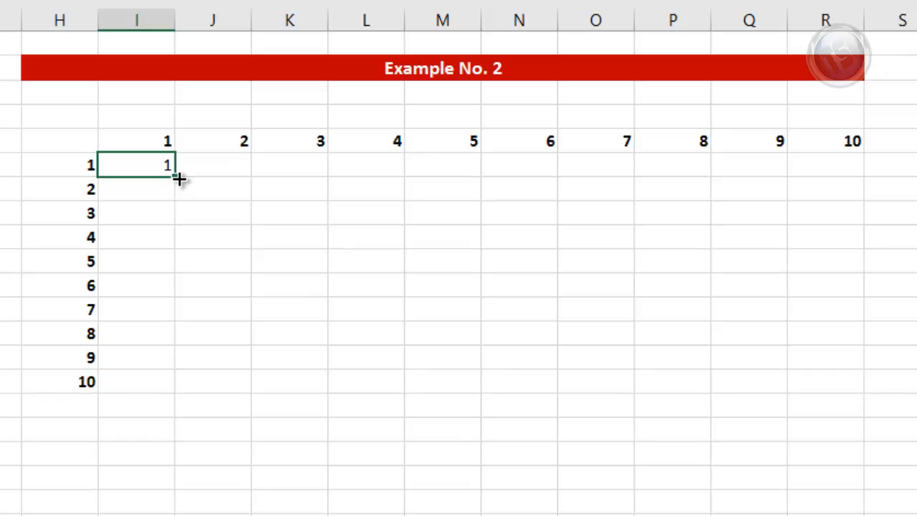
{"action": "double_click", "coordinate": [176, 177]}
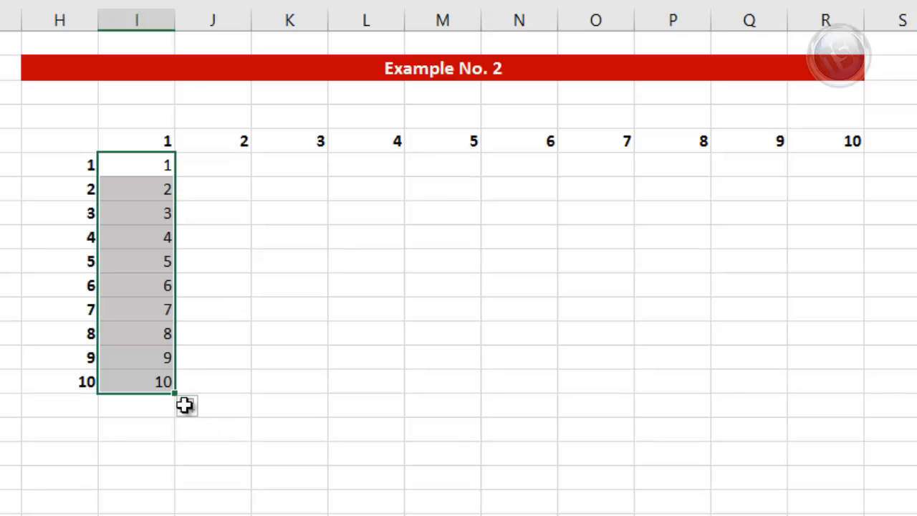
{"action": "left_click", "coordinate": [153, 190]}
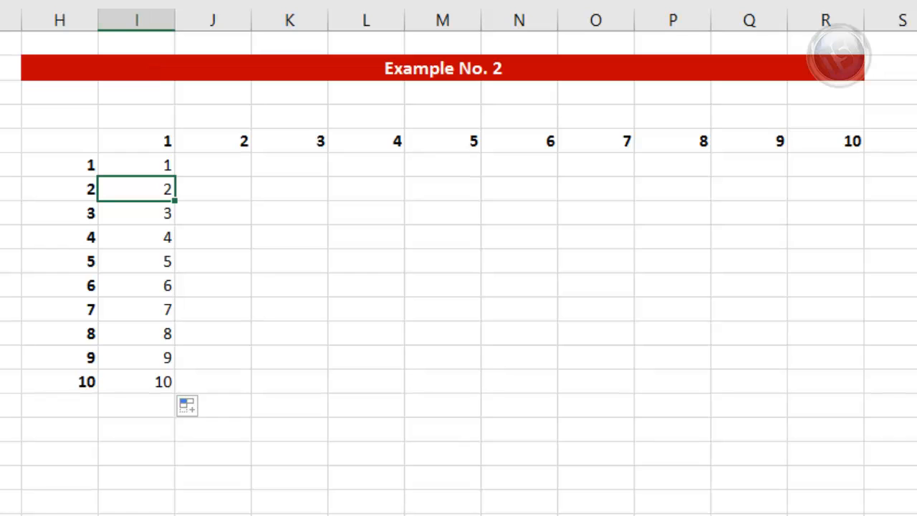
{"action": "key", "text": "F2"}
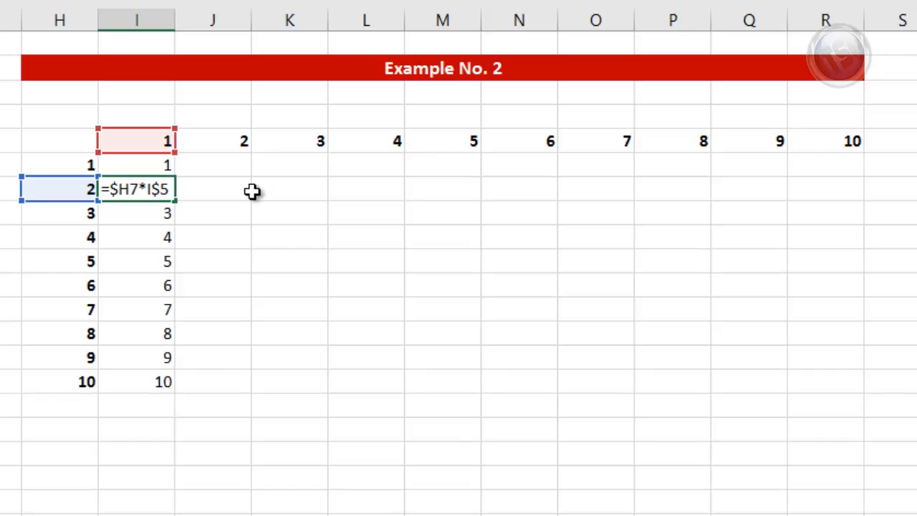
- Display the references used by the copied formula in cell I8 and leave the cell without changing it
{"action": "key", "text": "Return"}
{"action": "key", "text": "F2"}
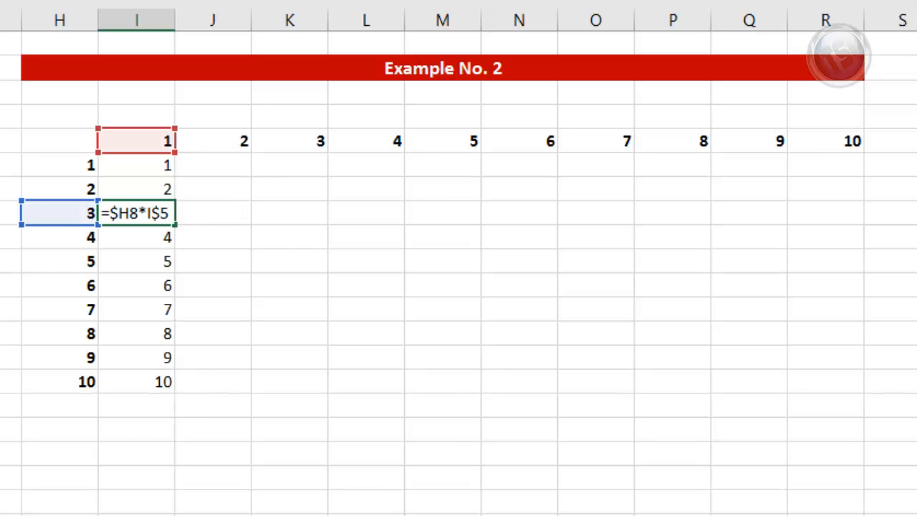
{"action": "key", "text": "Escape"}
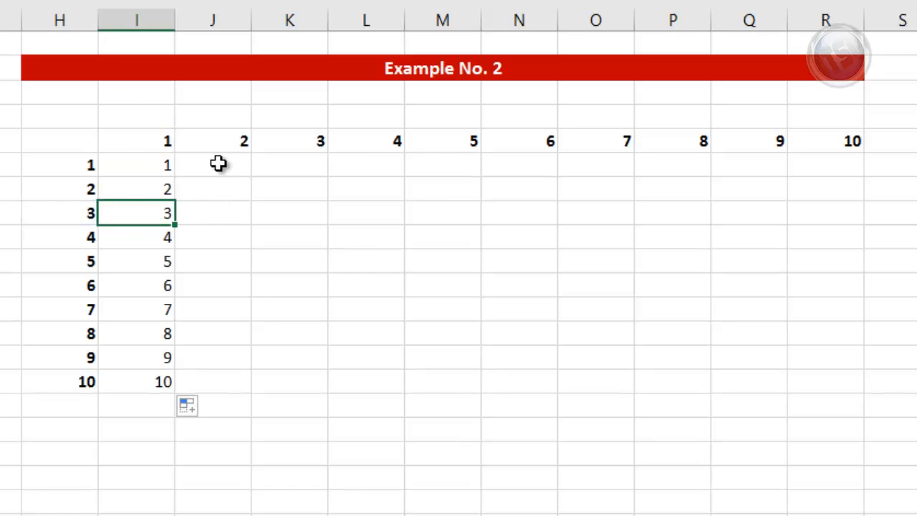
- Fill the mixed reference formula from I6 across to R6 and through the remaining cells down to R15 to complete the grid
{"action": "left_click", "coordinate": [163, 165]}
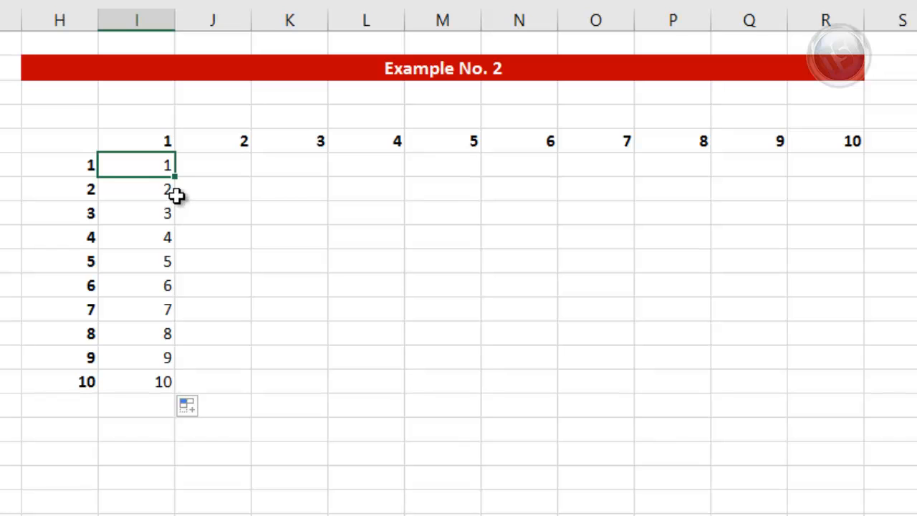
{"action": "left_click_drag", "start_coordinate": [175, 177], "coordinate": [857, 188]}
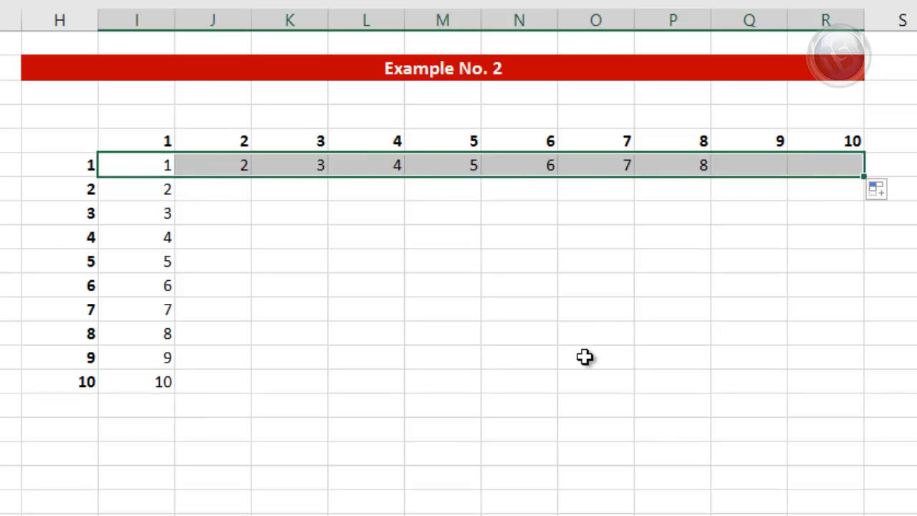
{"action": "left_click", "coordinate": [214, 187]}
{"action": "left_click", "coordinate": [162, 189]}
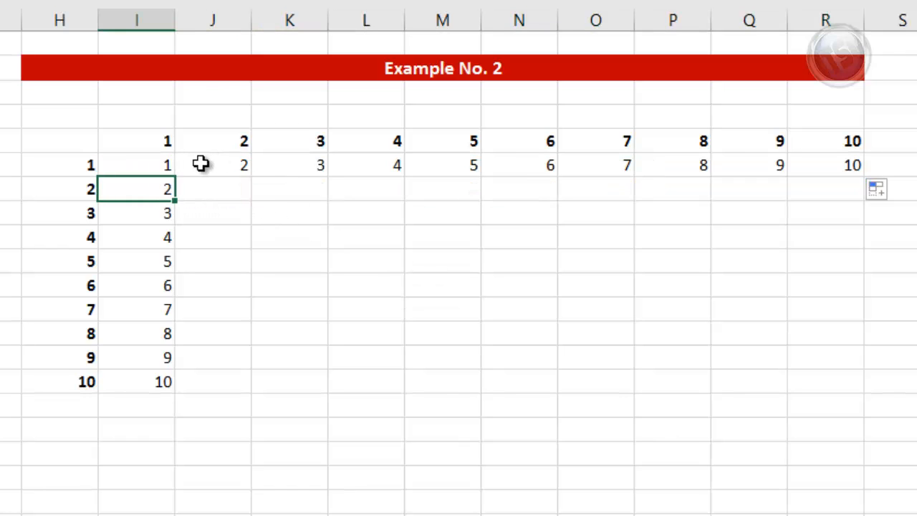
{"action": "left_click", "coordinate": [209, 163]}
{"action": "mouse_move", "coordinate": [321, 161]}
{"action": "left_mouse_down"}
{"action": "mouse_move", "coordinate": [824, 170]}
{"action": "mouse_move", "coordinate": [865, 287]}
{"action": "mouse_move", "coordinate": [838, 399]}
{"action": "left_mouse_up"}
{"action": "left_click", "coordinate": [485, 428]}
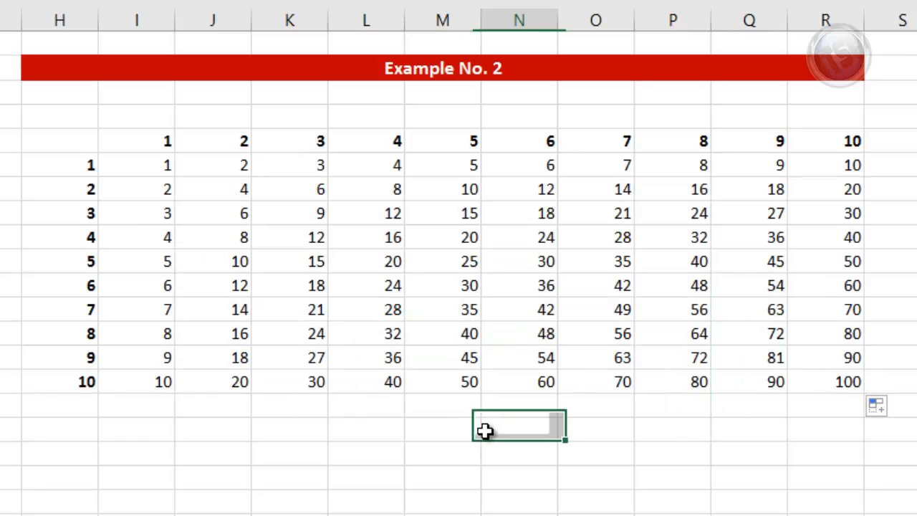
- Display the row and column header references used by the copied formula in cell R15, keeping the formula as is
{"action": "left_click", "coordinate": [841, 385]}
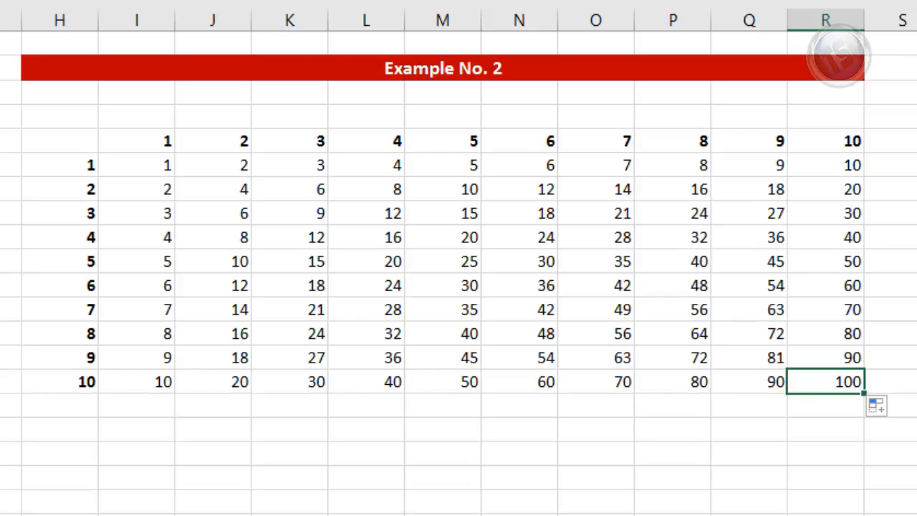
{"action": "key", "text": "F2"}
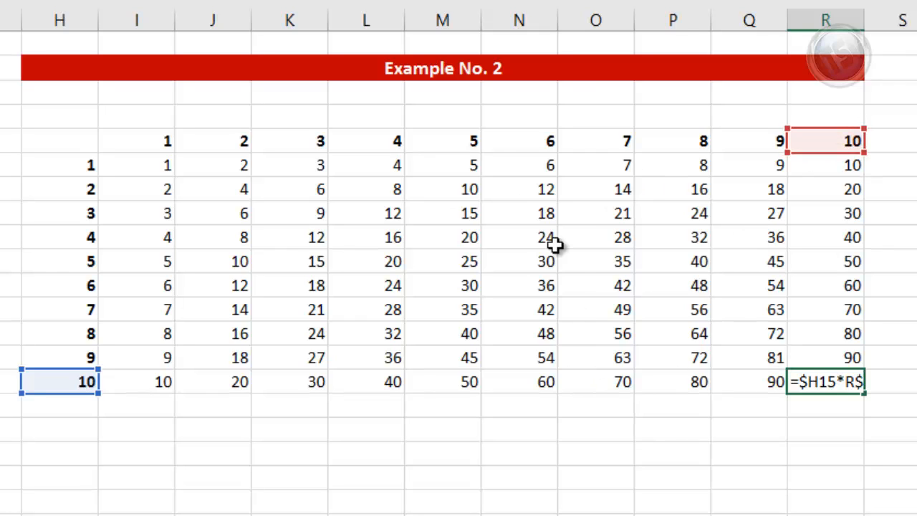
{"action": "key", "text": "ctrl+Return"}
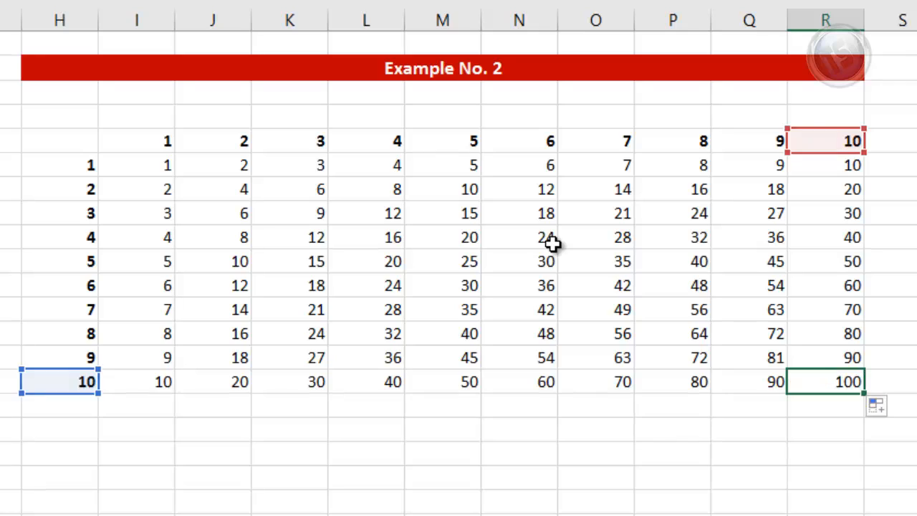